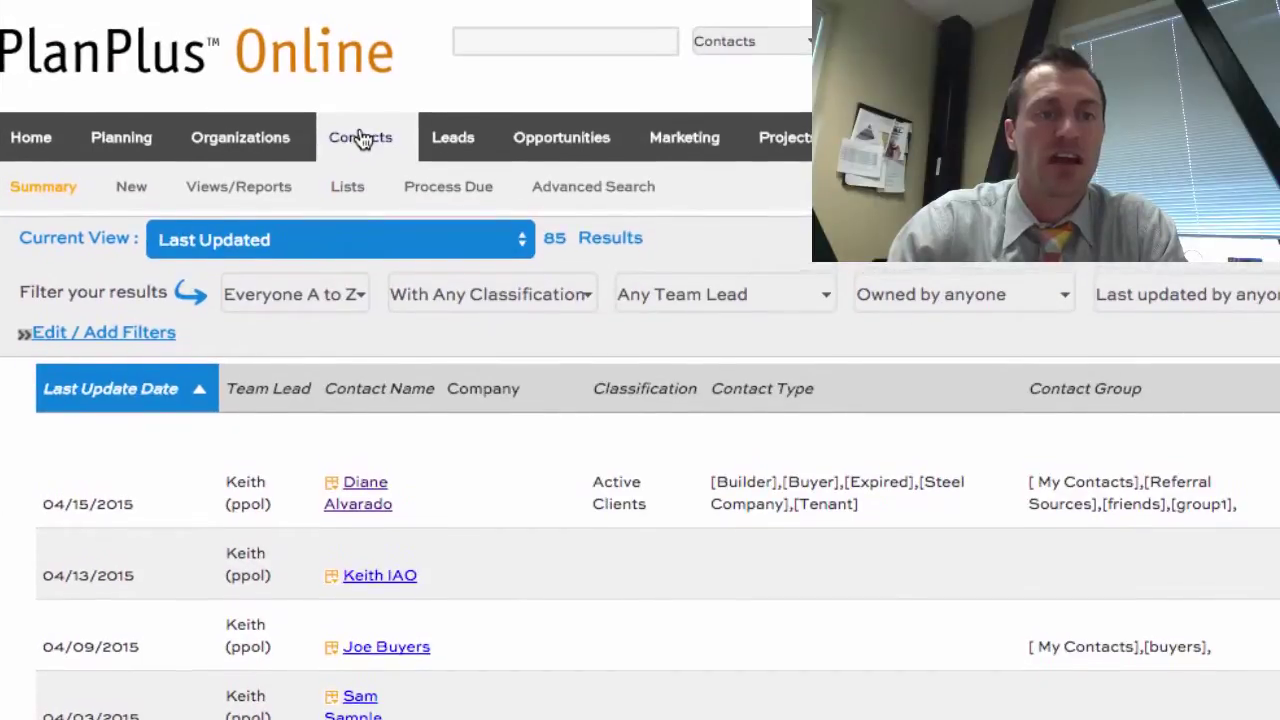
# Load the Contacts summary in the Last Updated view and scroll through the 85 contacts.
pyautogui.click(66, 204)
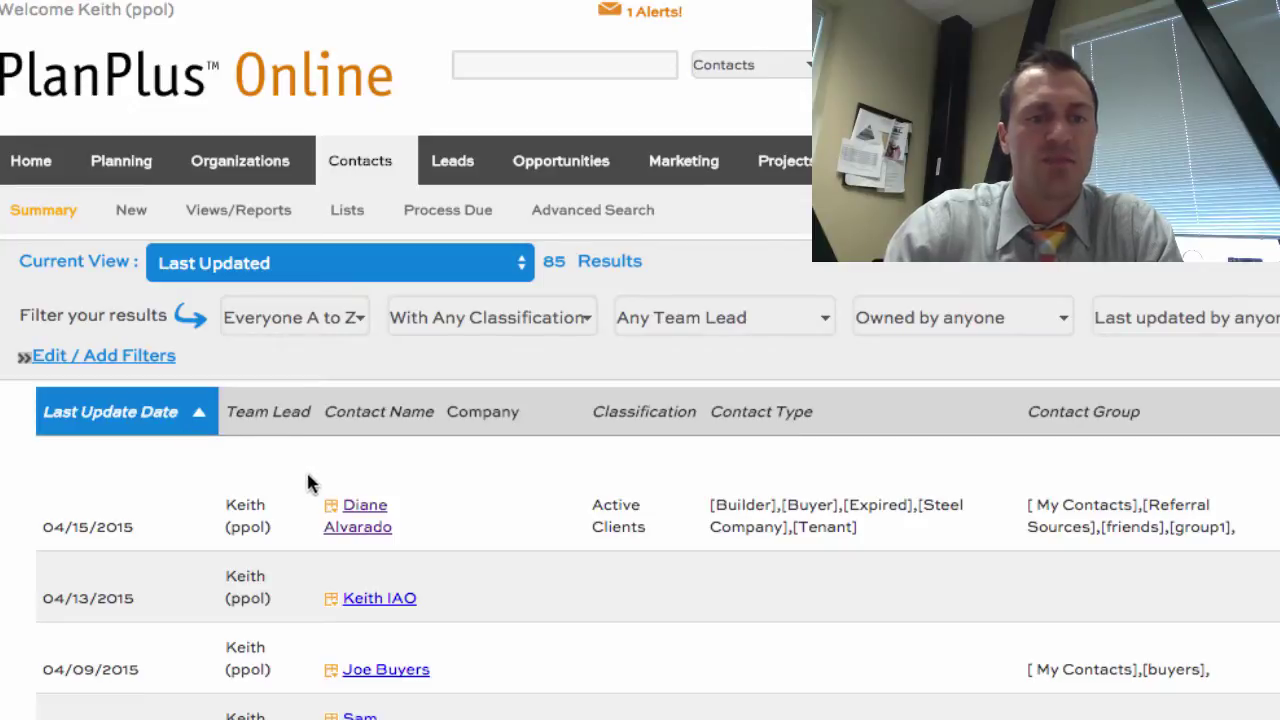
pyautogui.scroll(-3, 116, 517)
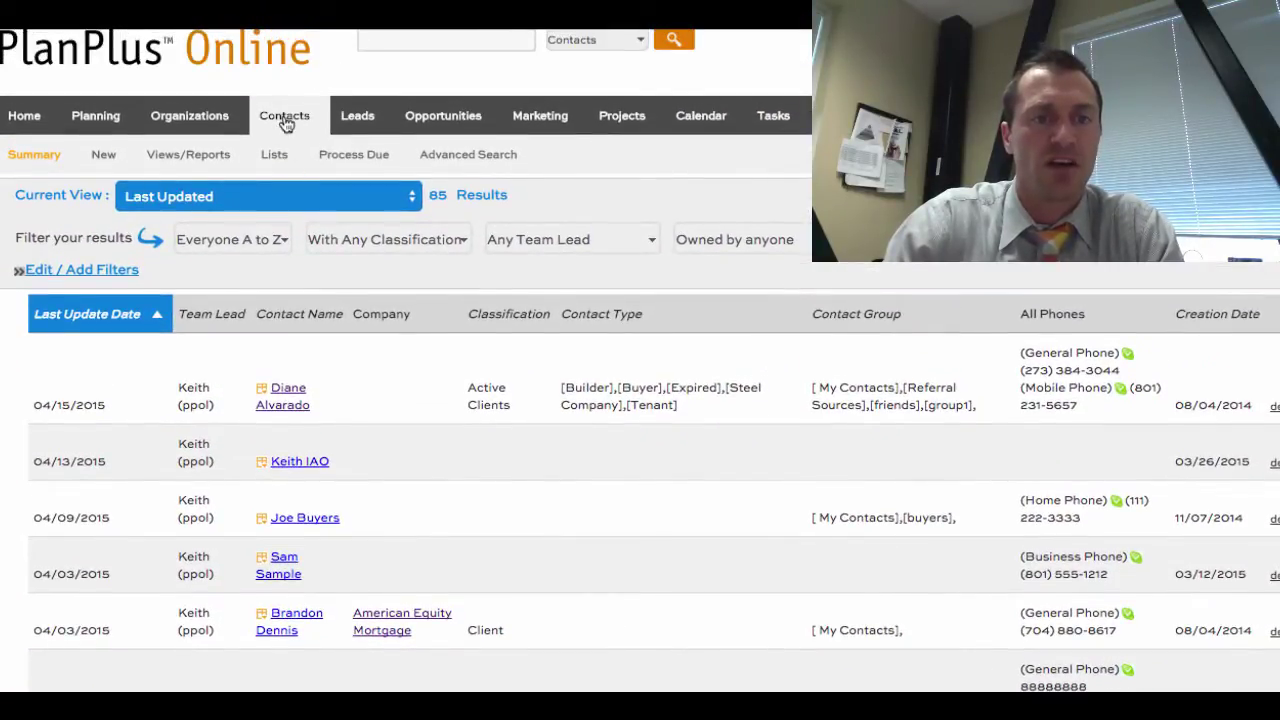
pyautogui.click(303, 195)
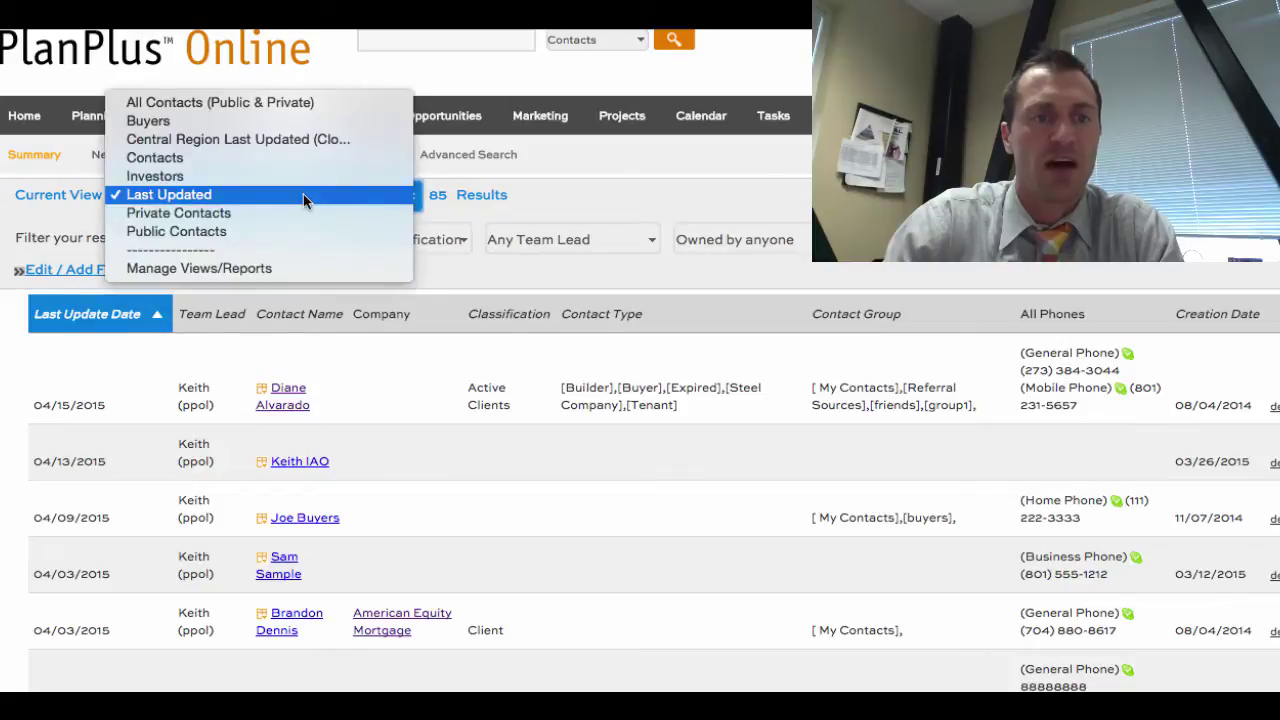
pyautogui.click(50, 207)
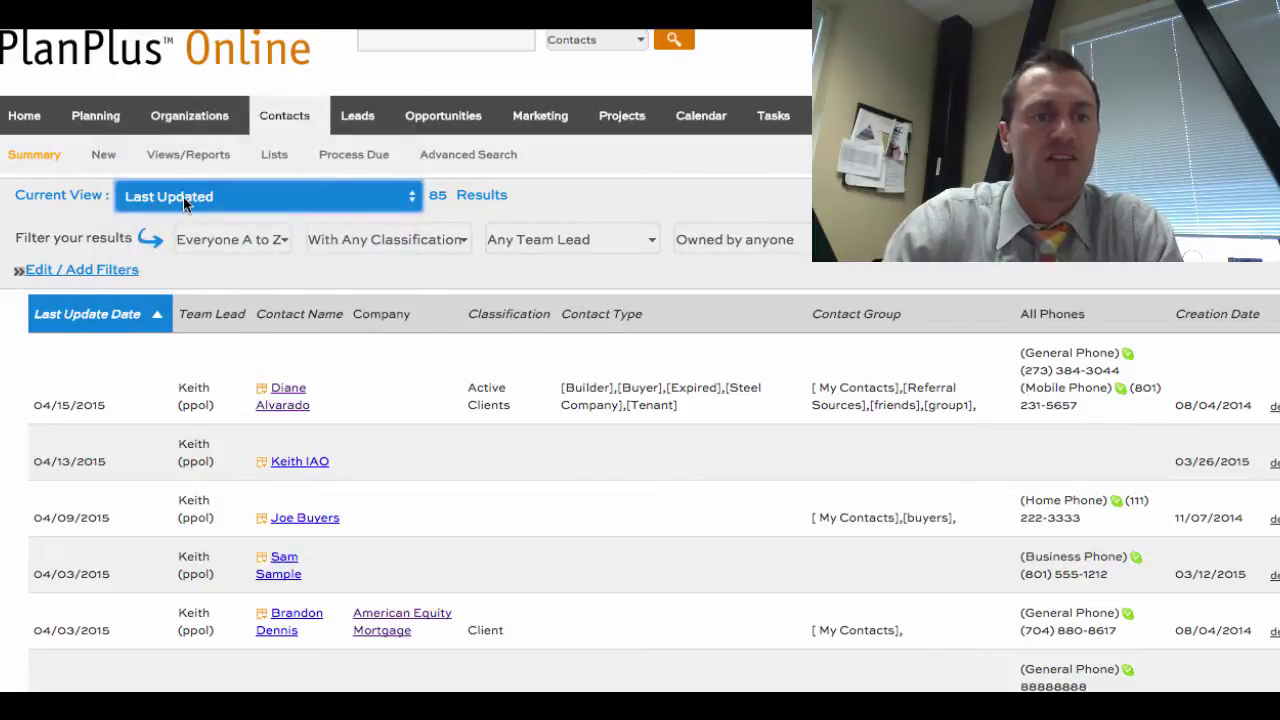
pyautogui.click(183, 196)
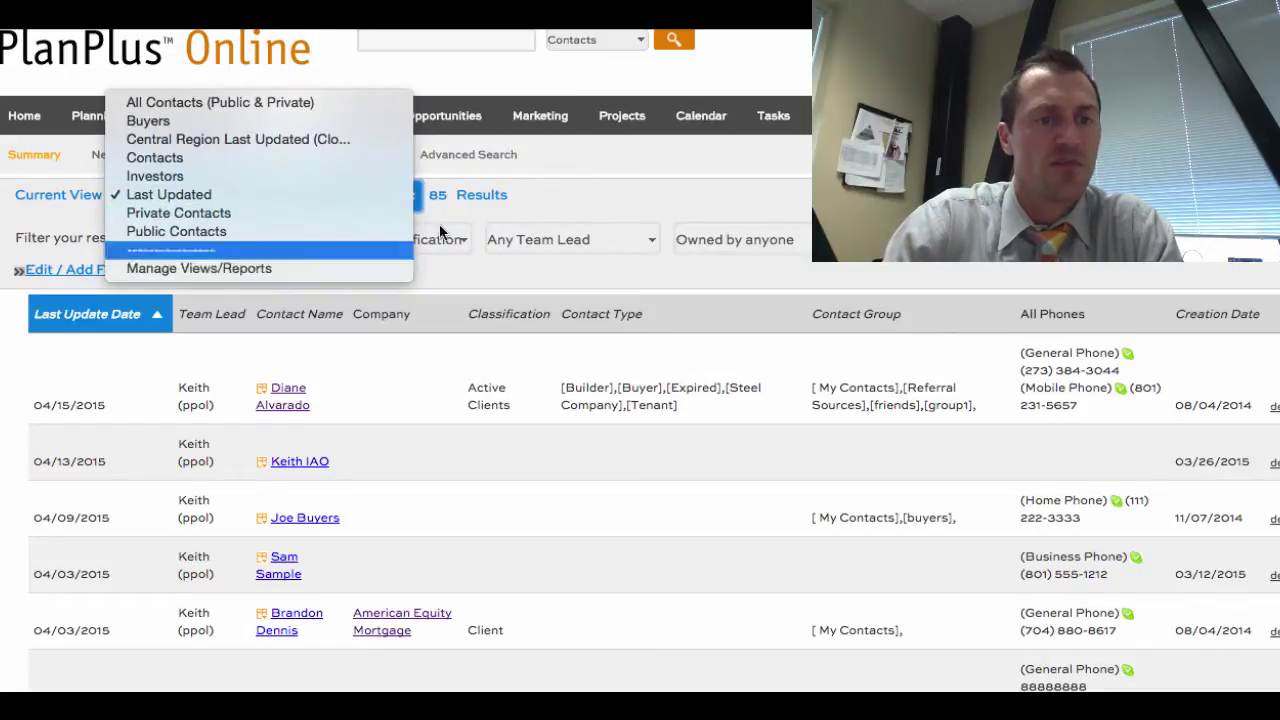
pyautogui.click(401, 201)
pyautogui.click(401, 201)
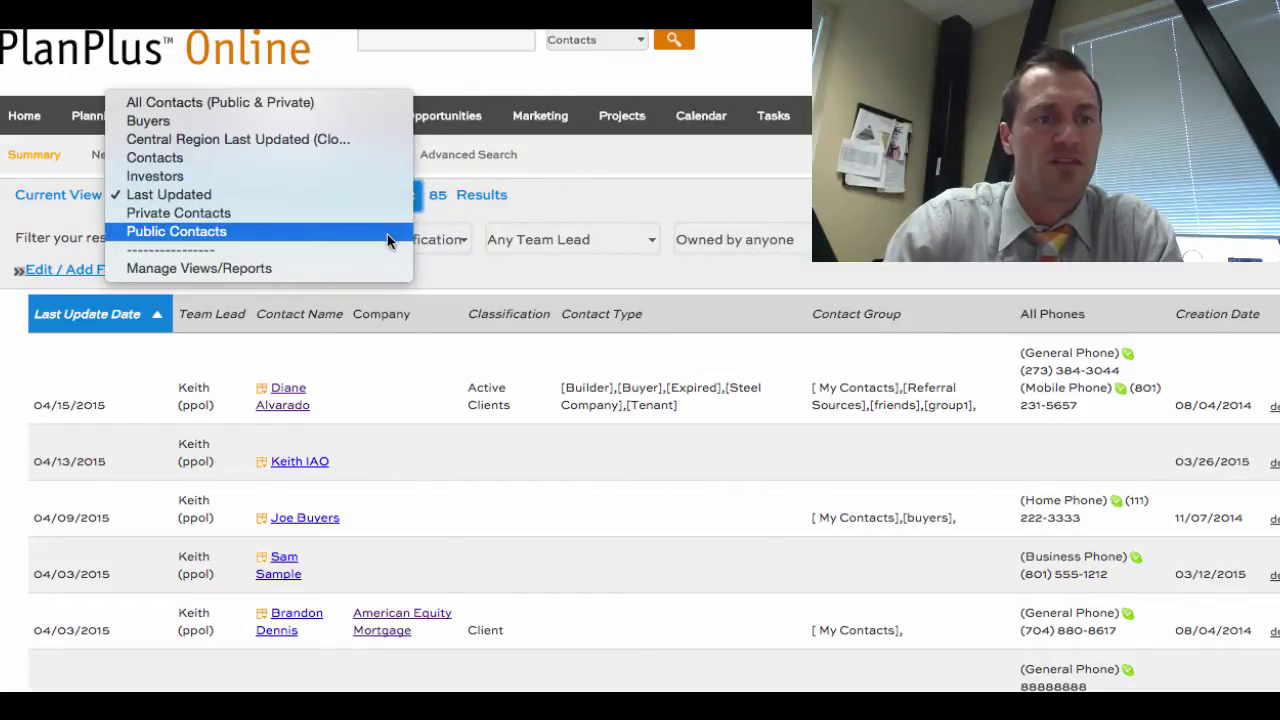
pyautogui.click(353, 196)
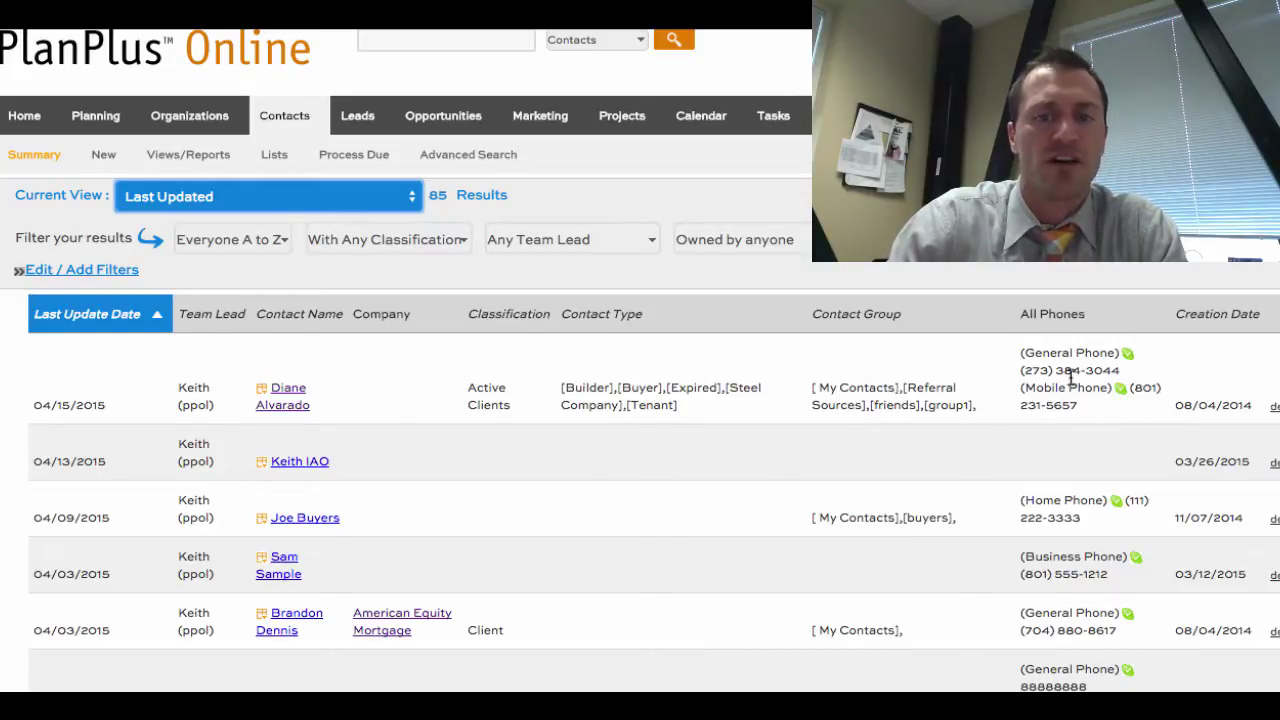
pyautogui.scroll(-1, 371, 448)
pyautogui.scroll(2, 371, 448)
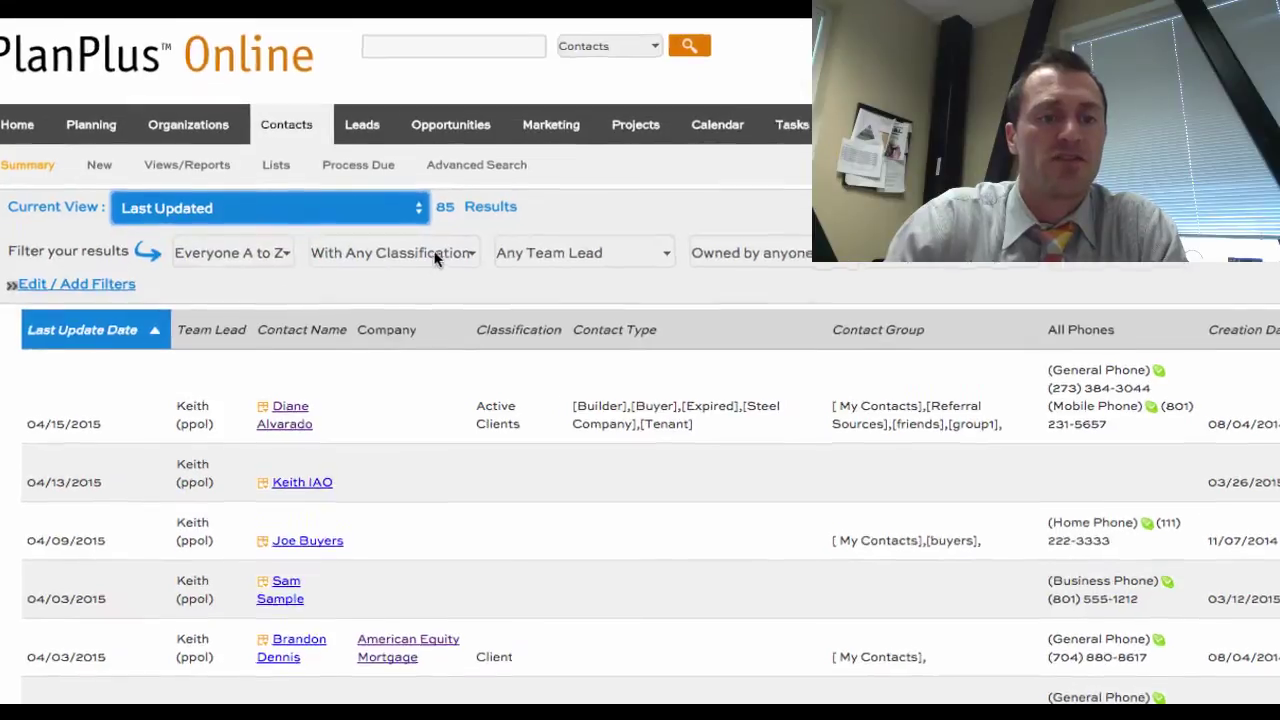
pyautogui.click(429, 256)
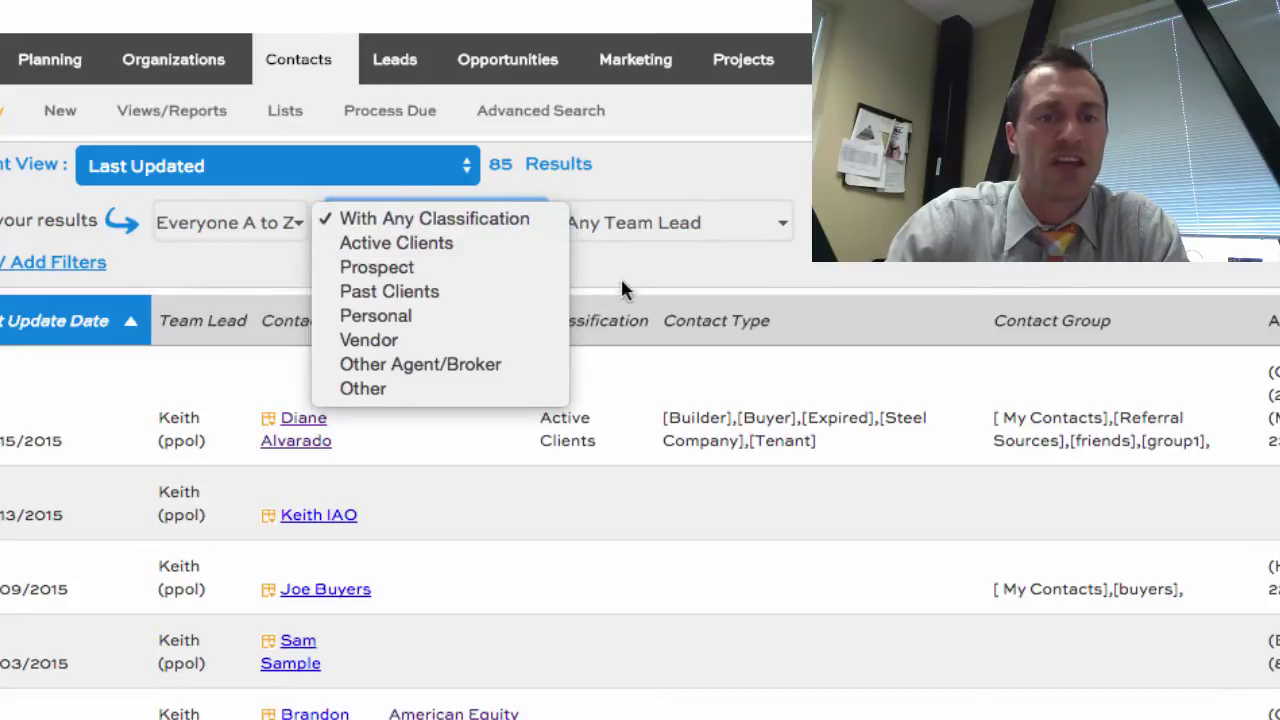
pyautogui.click(657, 243)
pyautogui.click(660, 230)
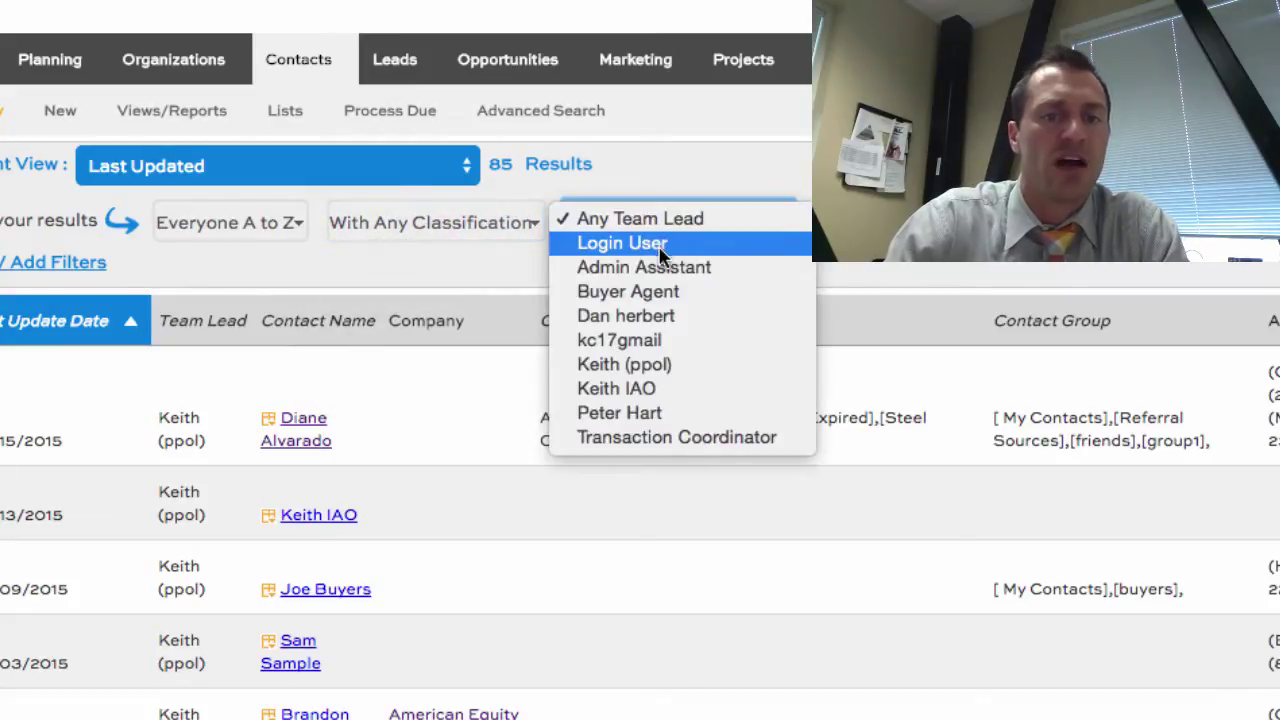
pyautogui.click(881, 275)
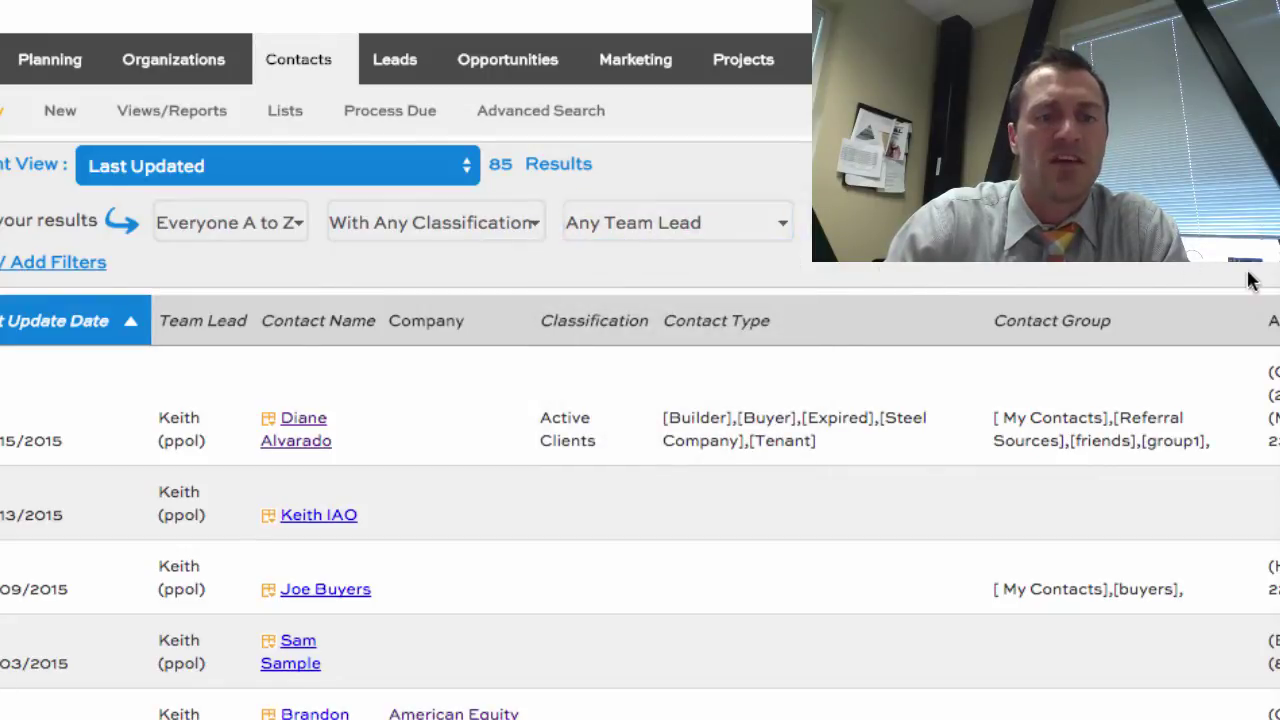
pyautogui.click(466, 166)
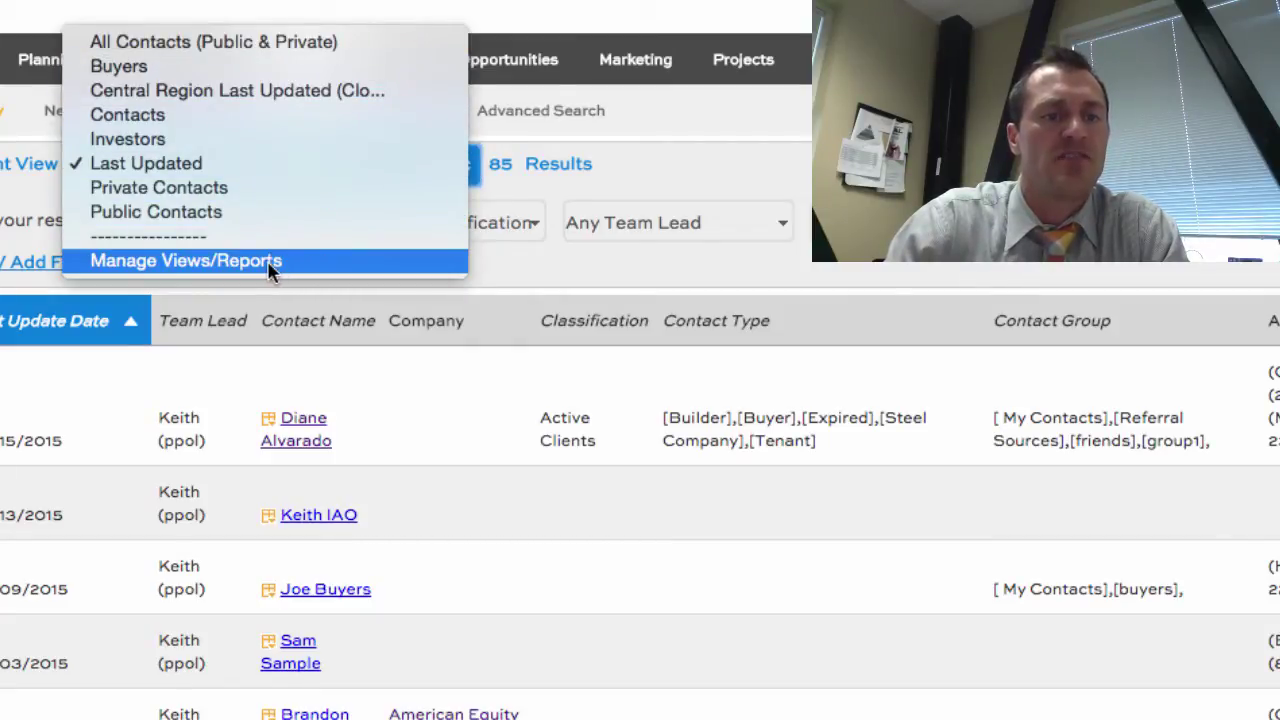
pyautogui.click(526, 265)
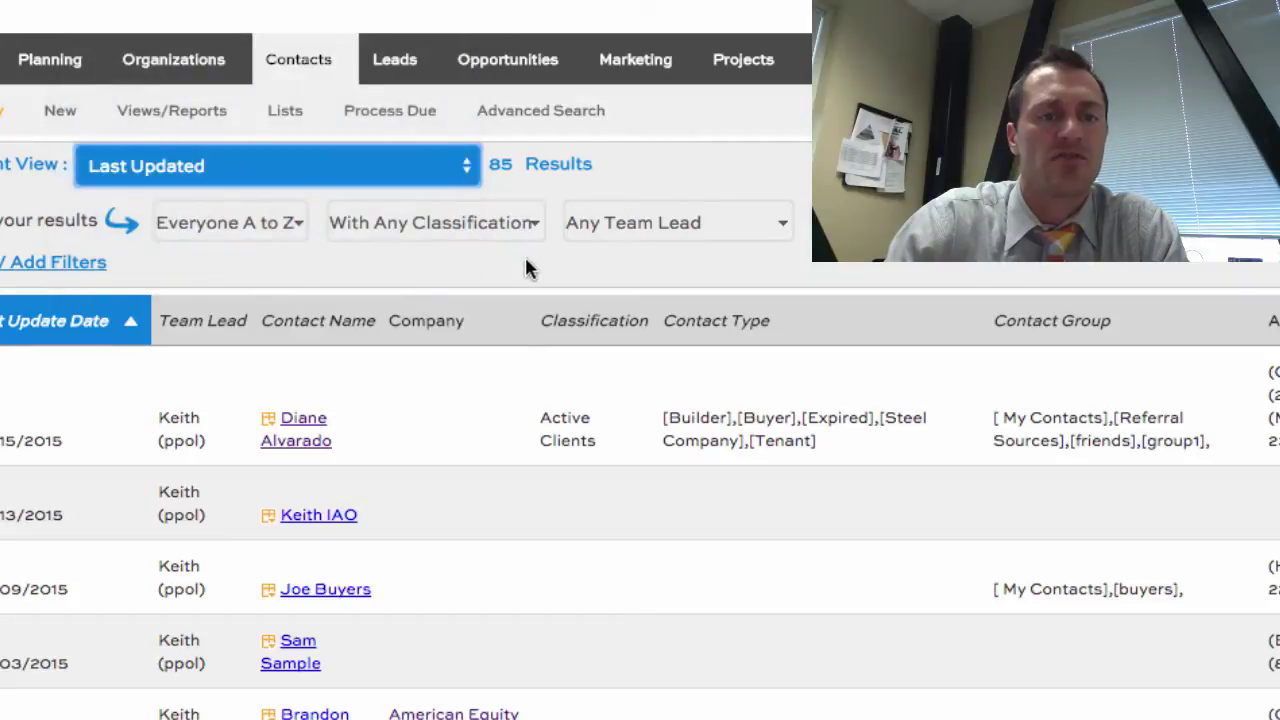
# Open the top contact's Contact Detail record from the Contact Name column.
pyautogui.click(306, 432)
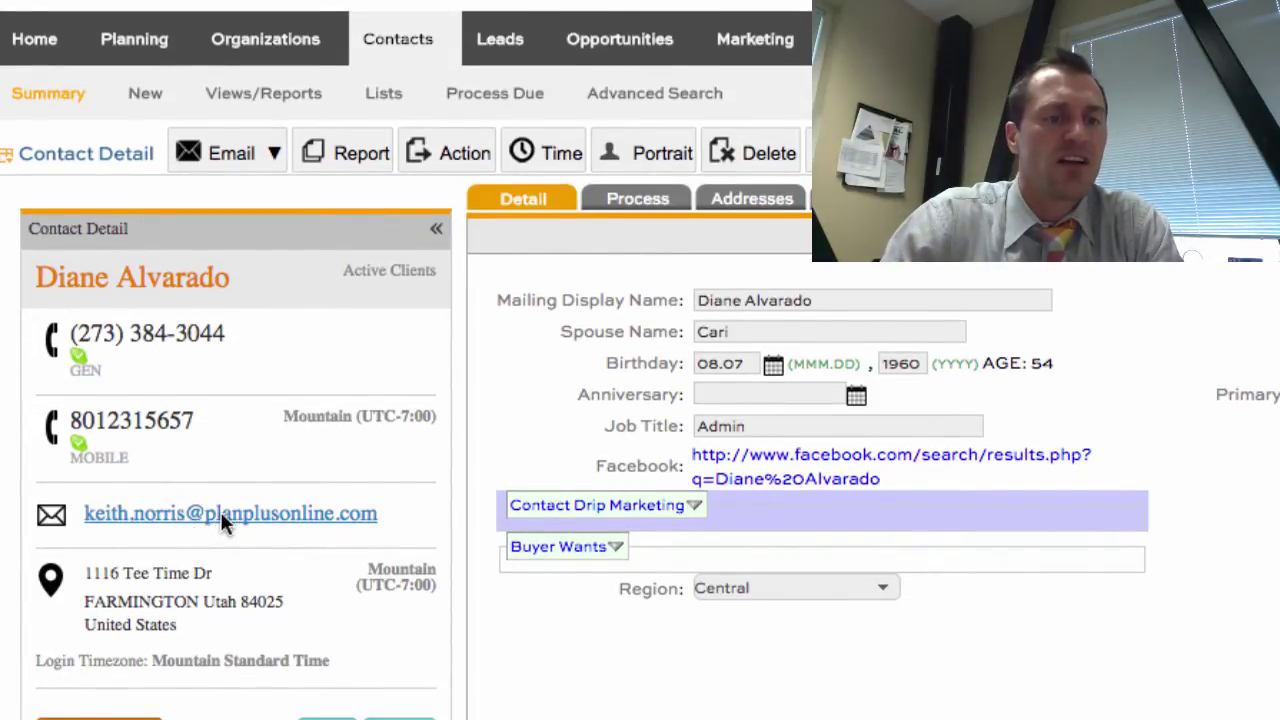
pyautogui.click(221, 512)
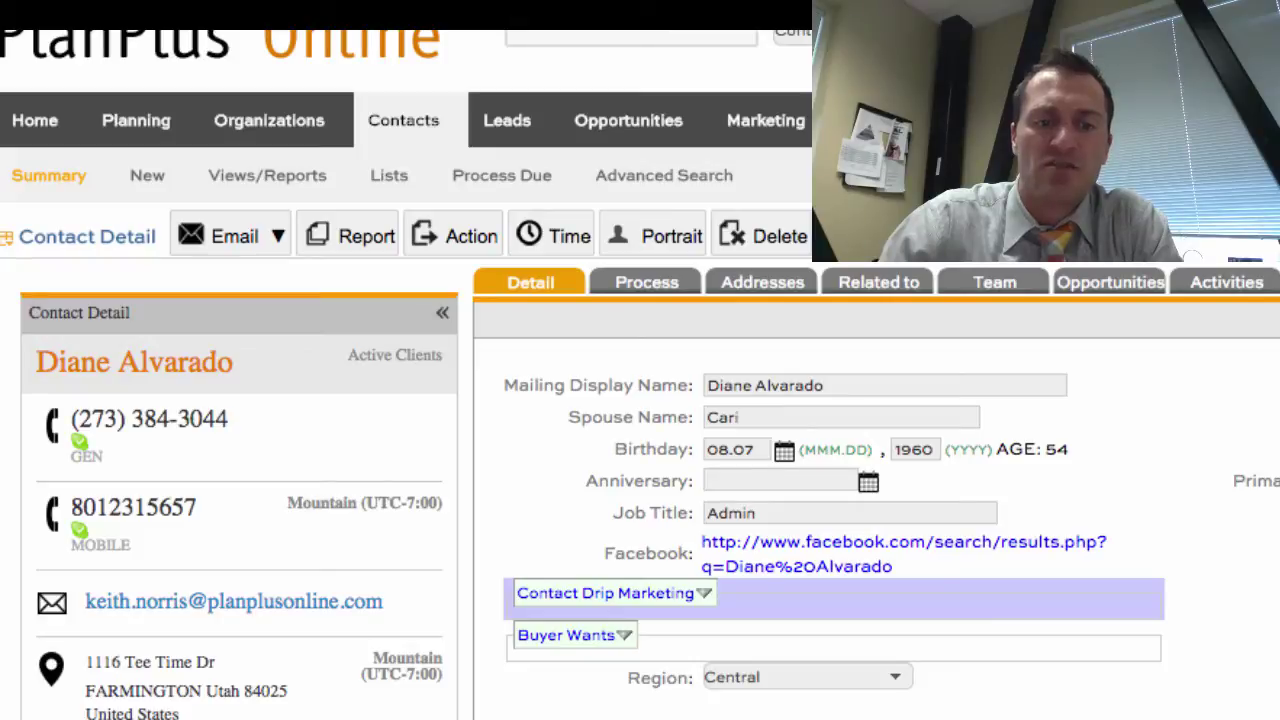
pyautogui.click(623, 638)
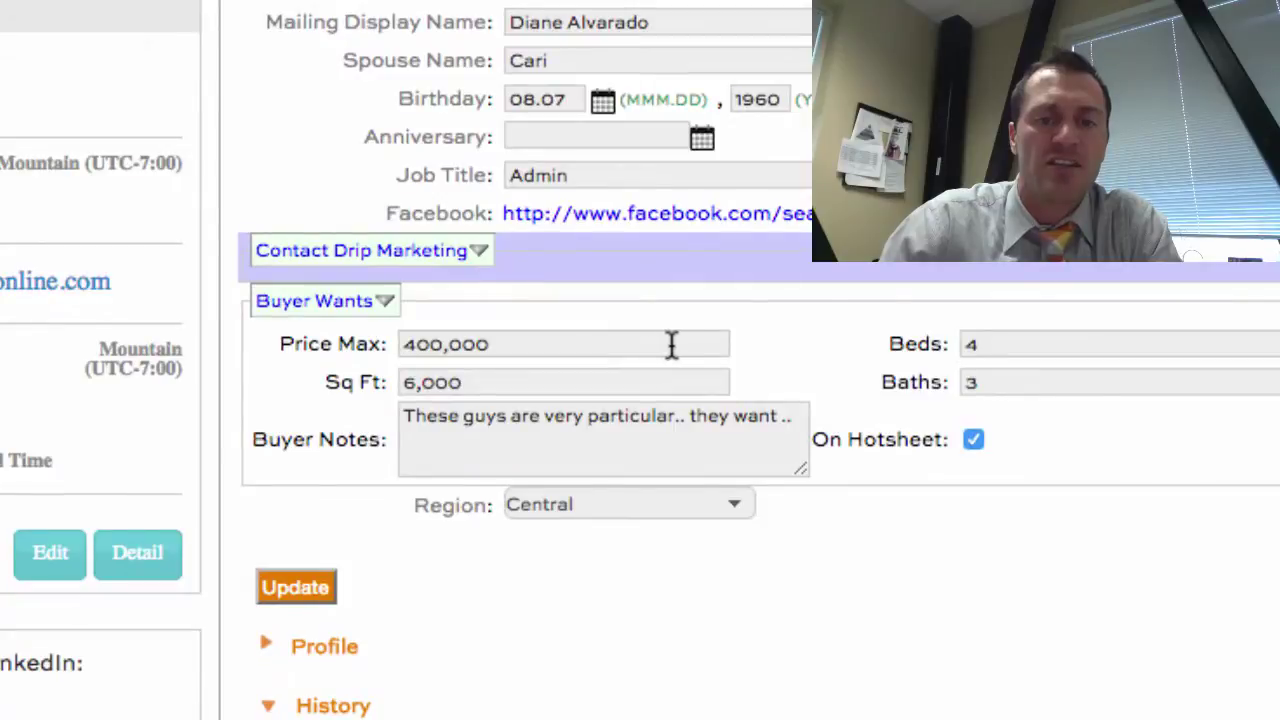
pyautogui.click(385, 300)
pyautogui.click(499, 278)
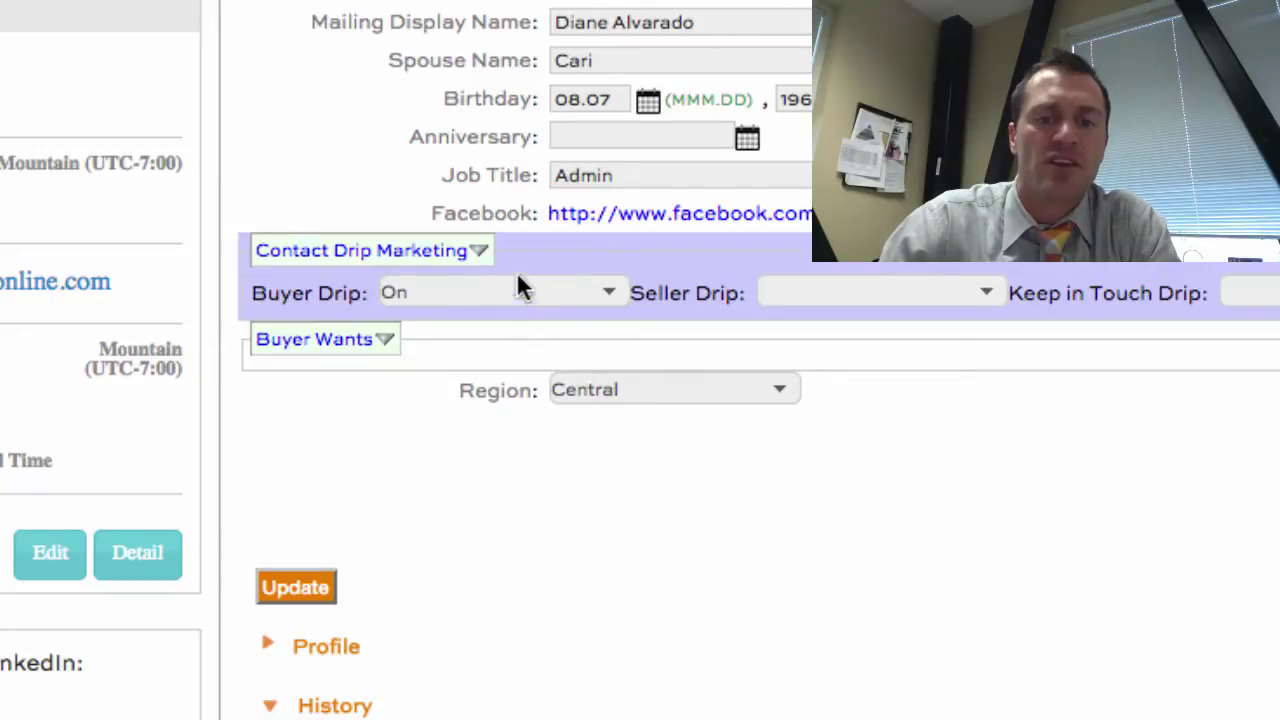
pyautogui.click(477, 256)
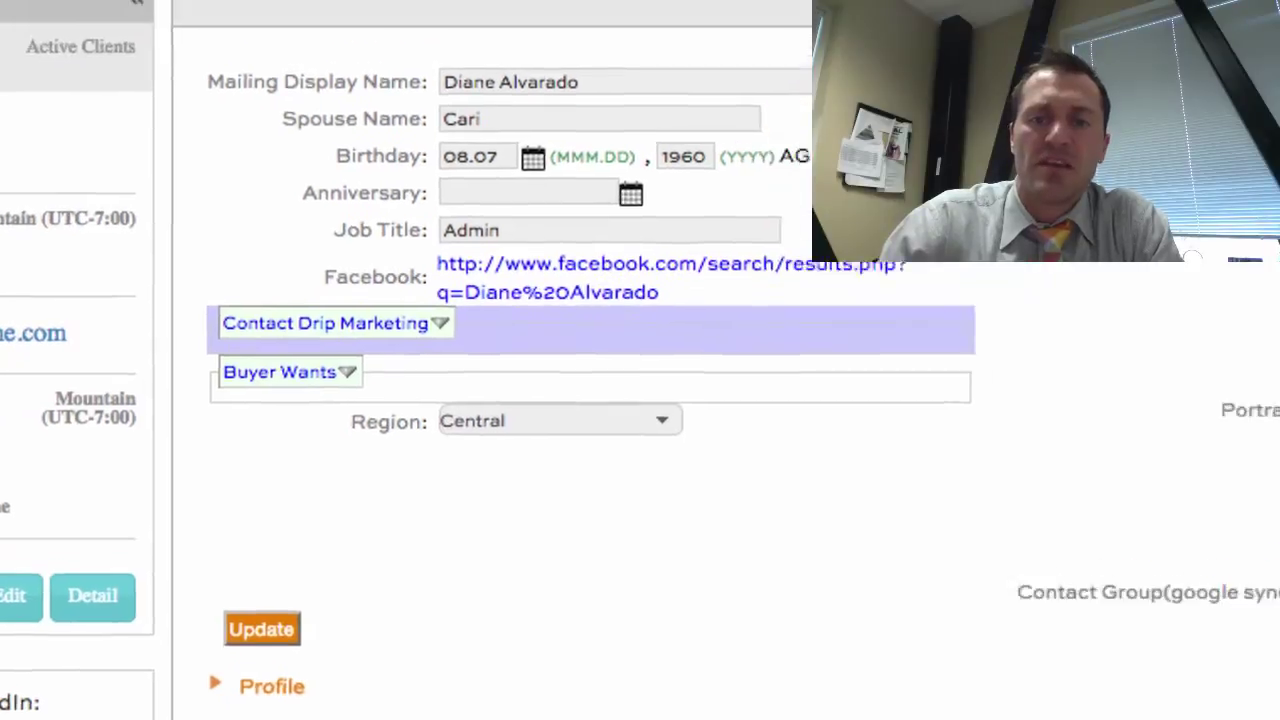
pyautogui.click(1007, 313)
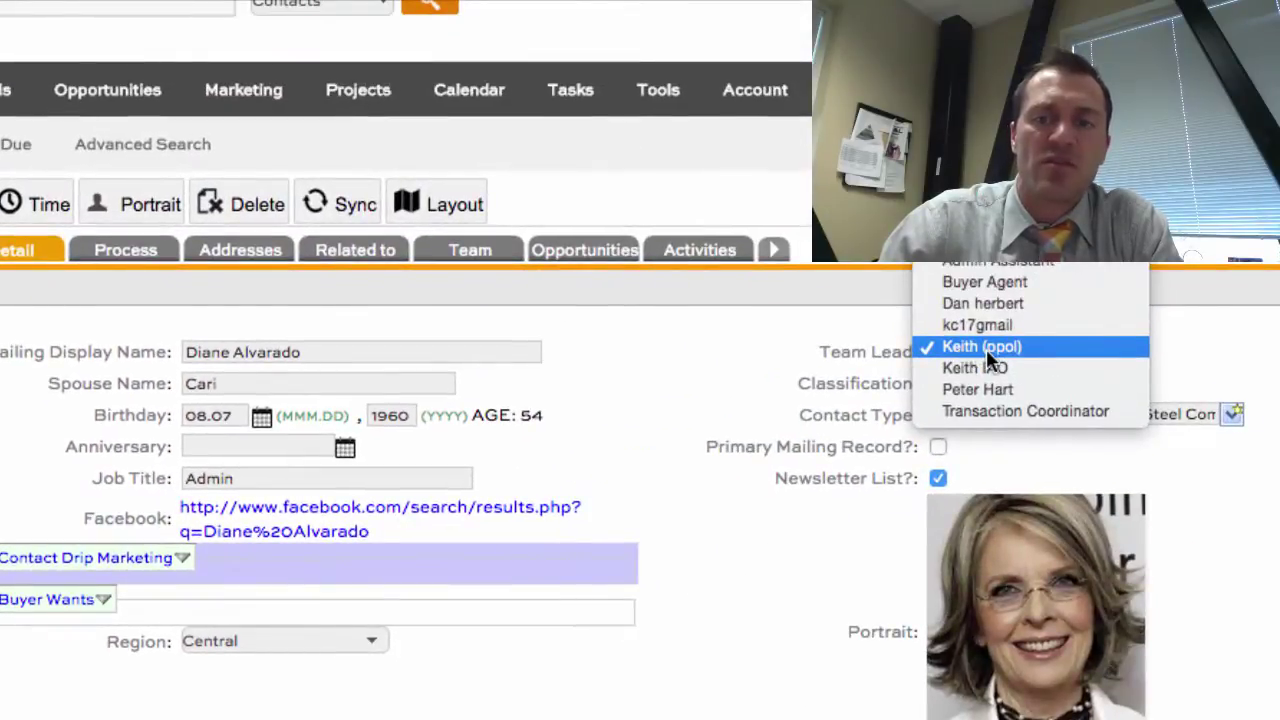
pyautogui.click(986, 349)
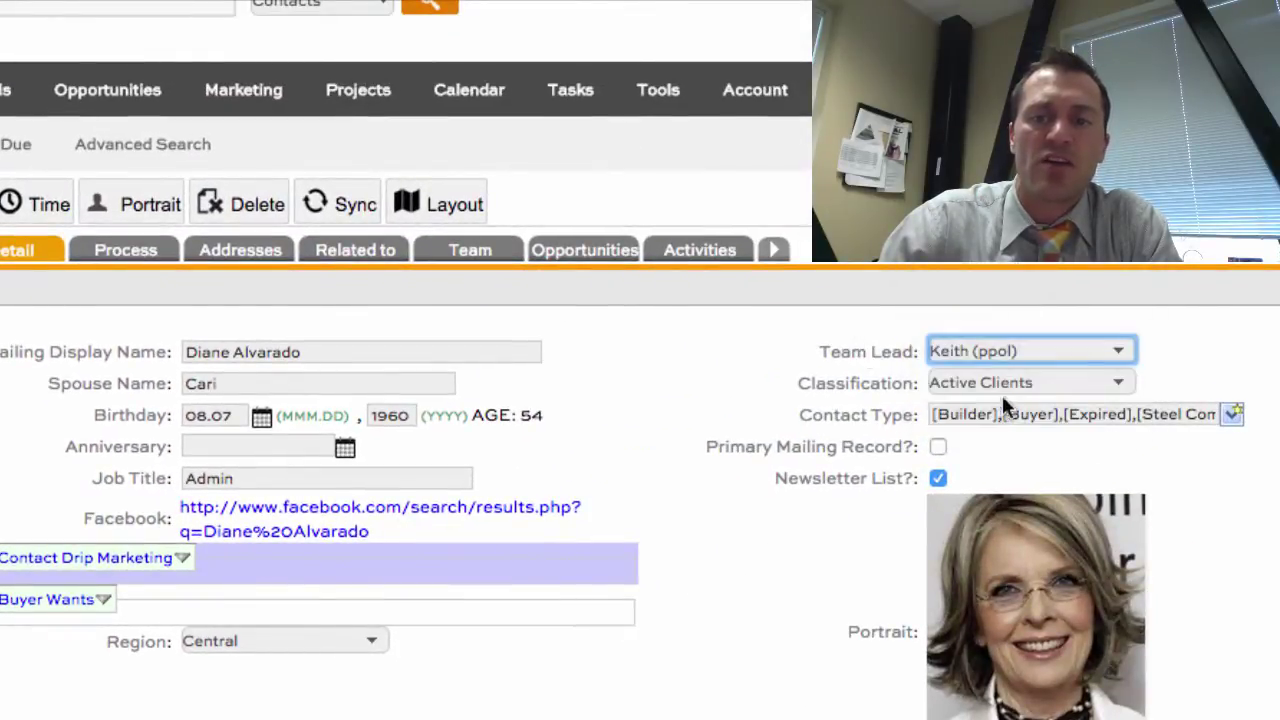
pyautogui.click(1022, 388)
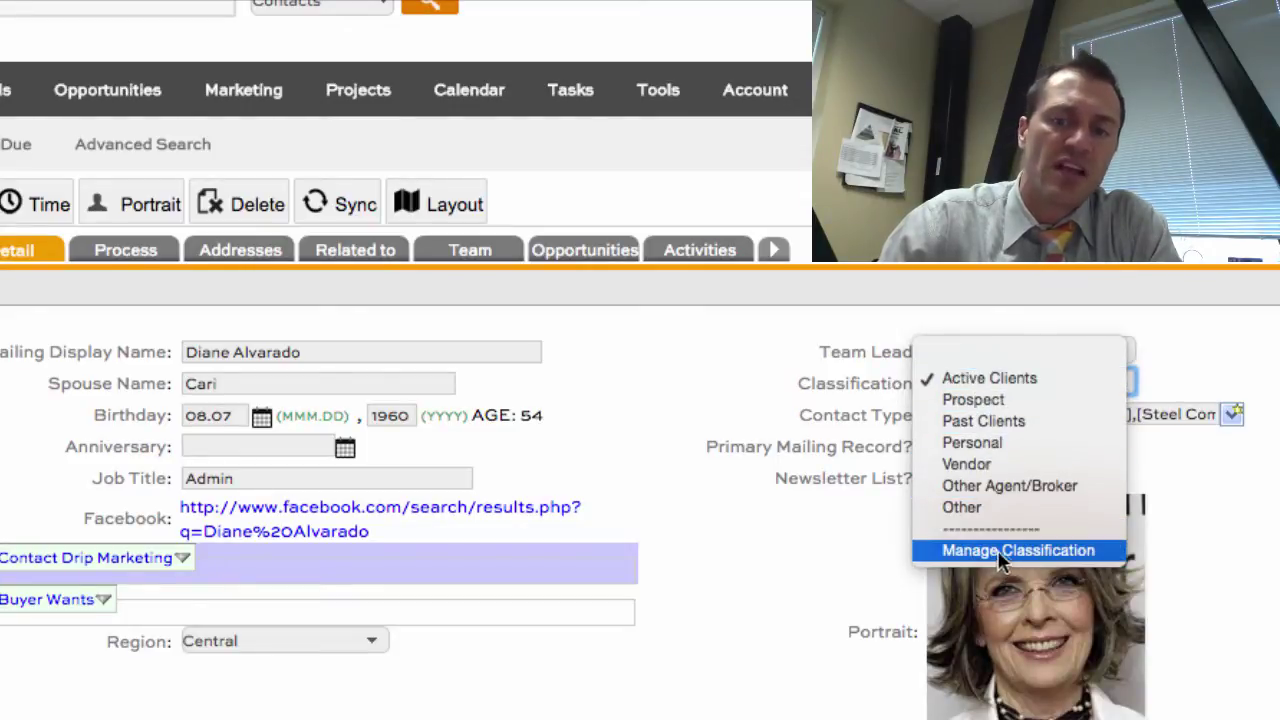
pyautogui.click(874, 431)
pyautogui.click(1013, 414)
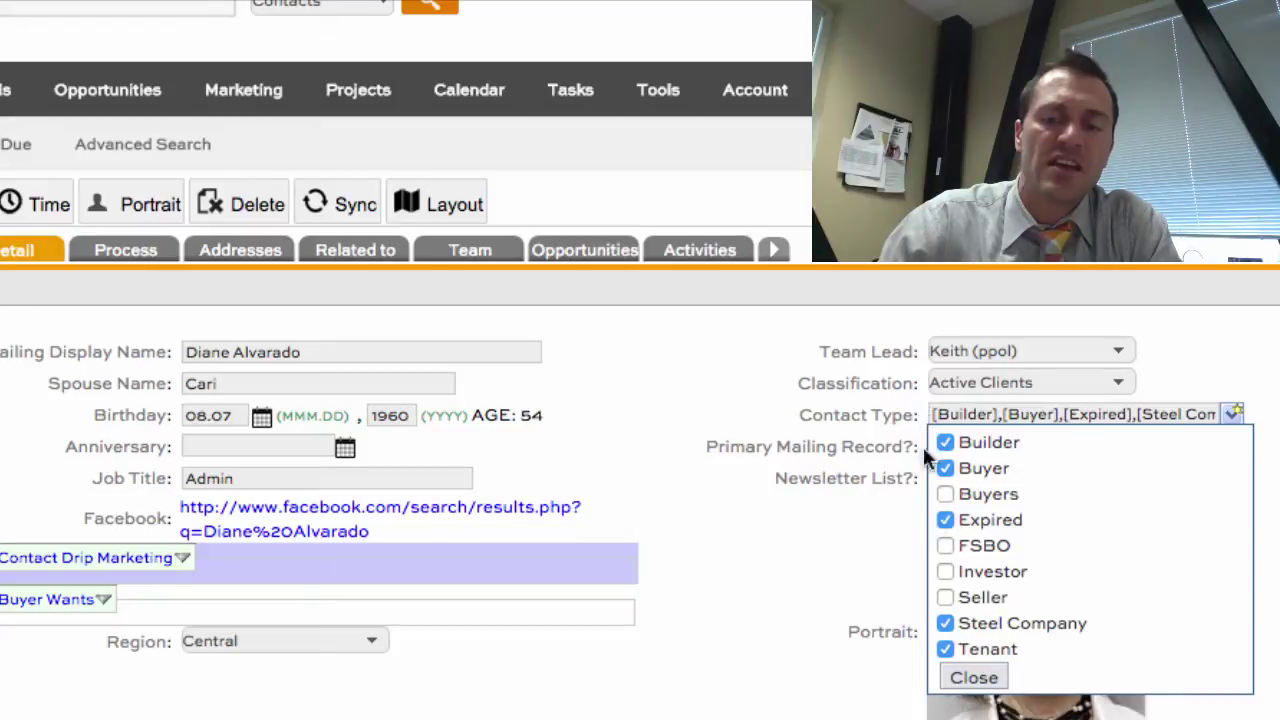
pyautogui.click(978, 680)
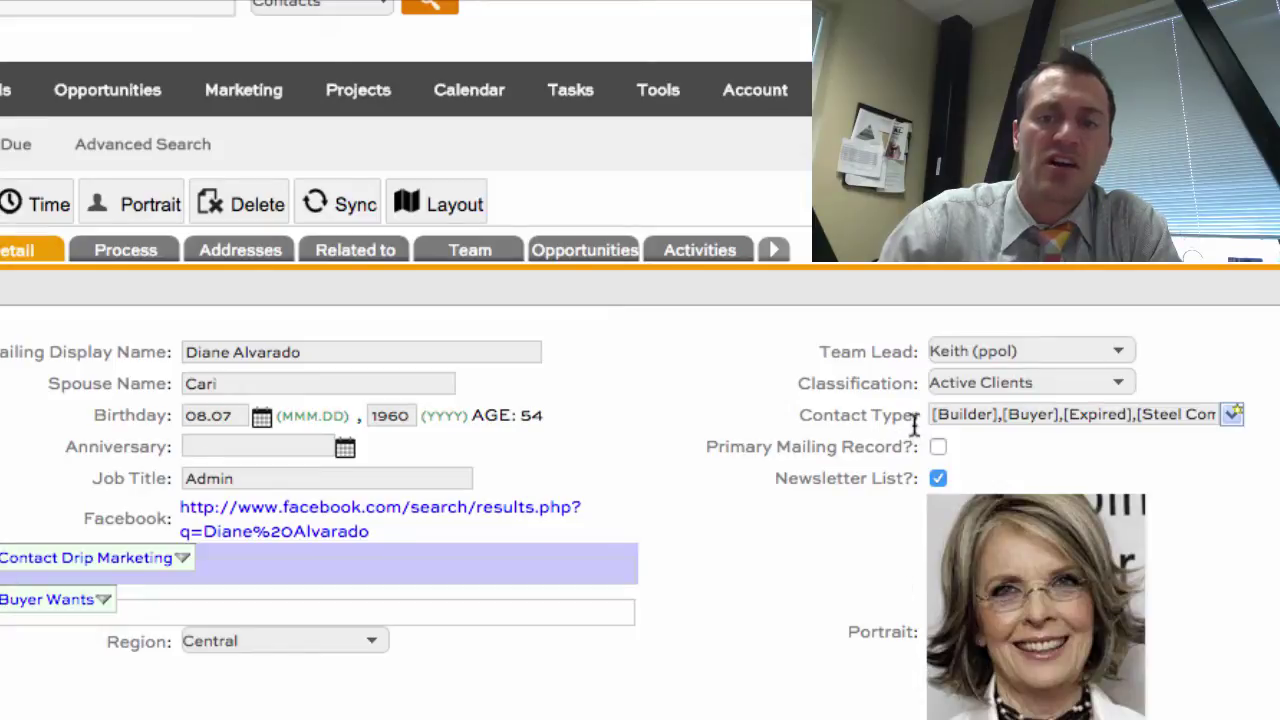
pyautogui.moveTo(918, 420); pyautogui.dragTo(837, 423)
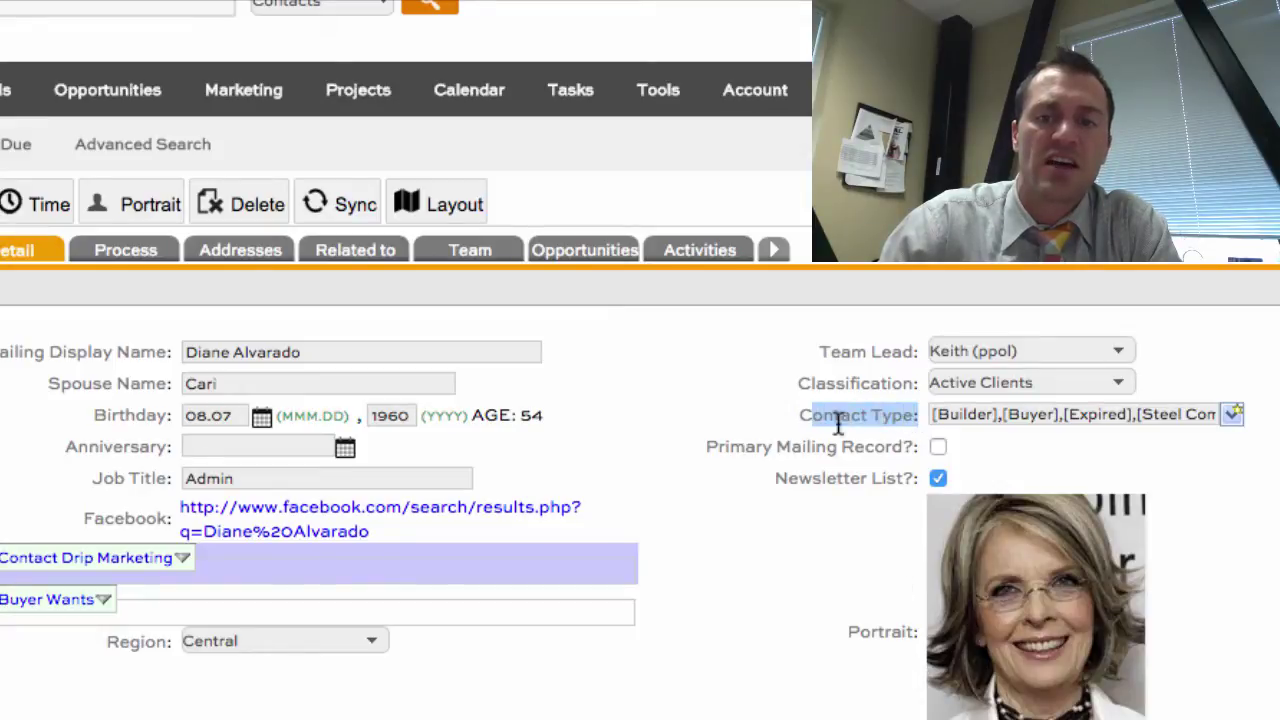
pyautogui.click(895, 452)
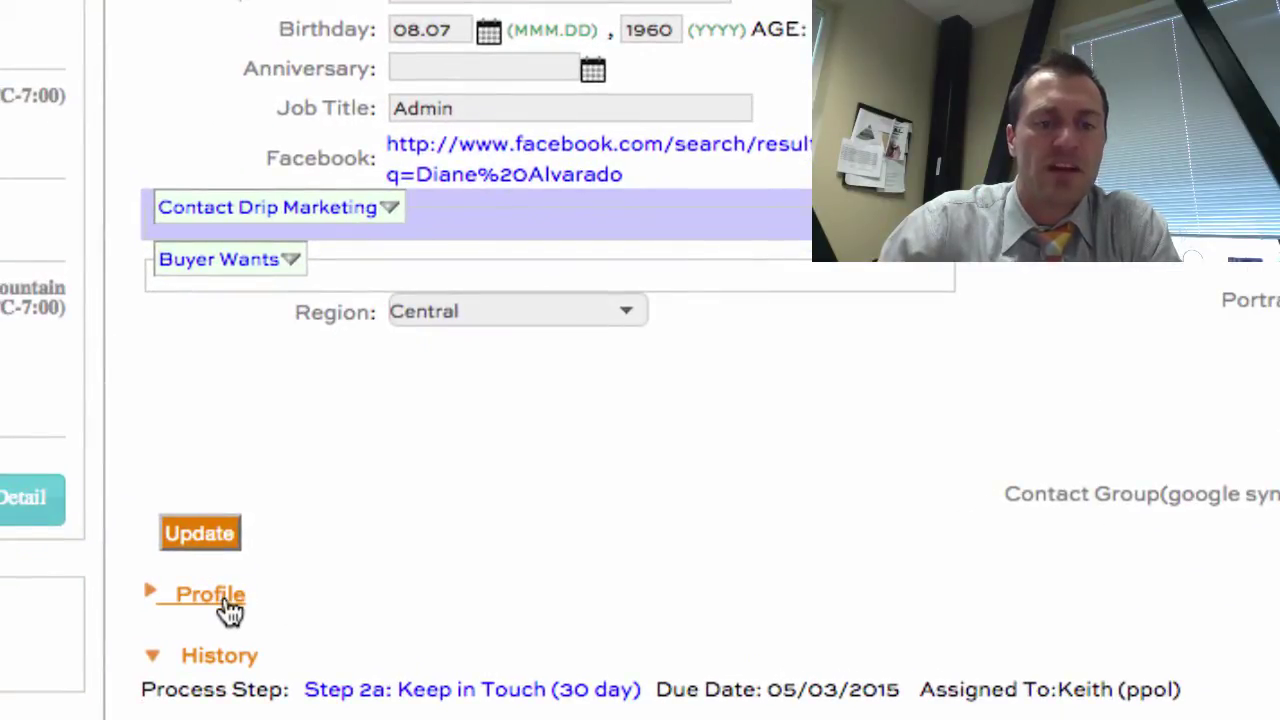
# Expand the Profile custom fields and scroll through Favorite Teams, movies, Children and vacation spots.
pyautogui.click(212, 595)
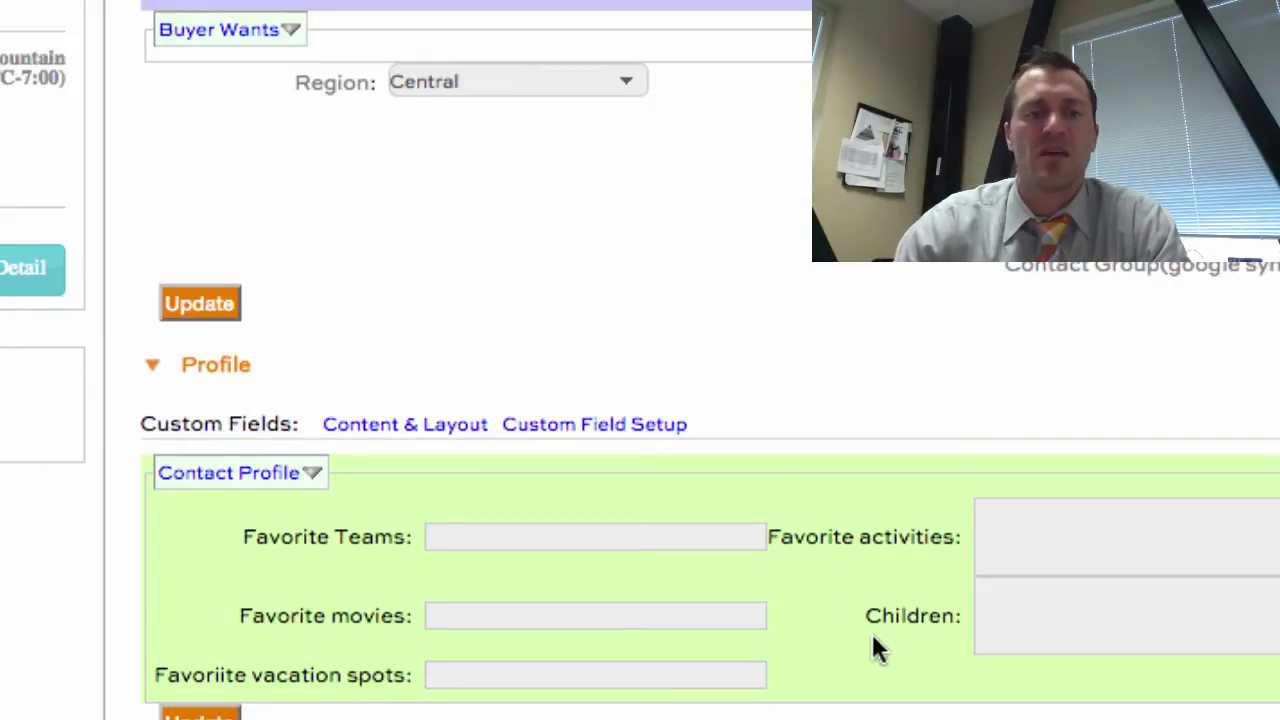
pyautogui.scroll(-3, 871, 631)
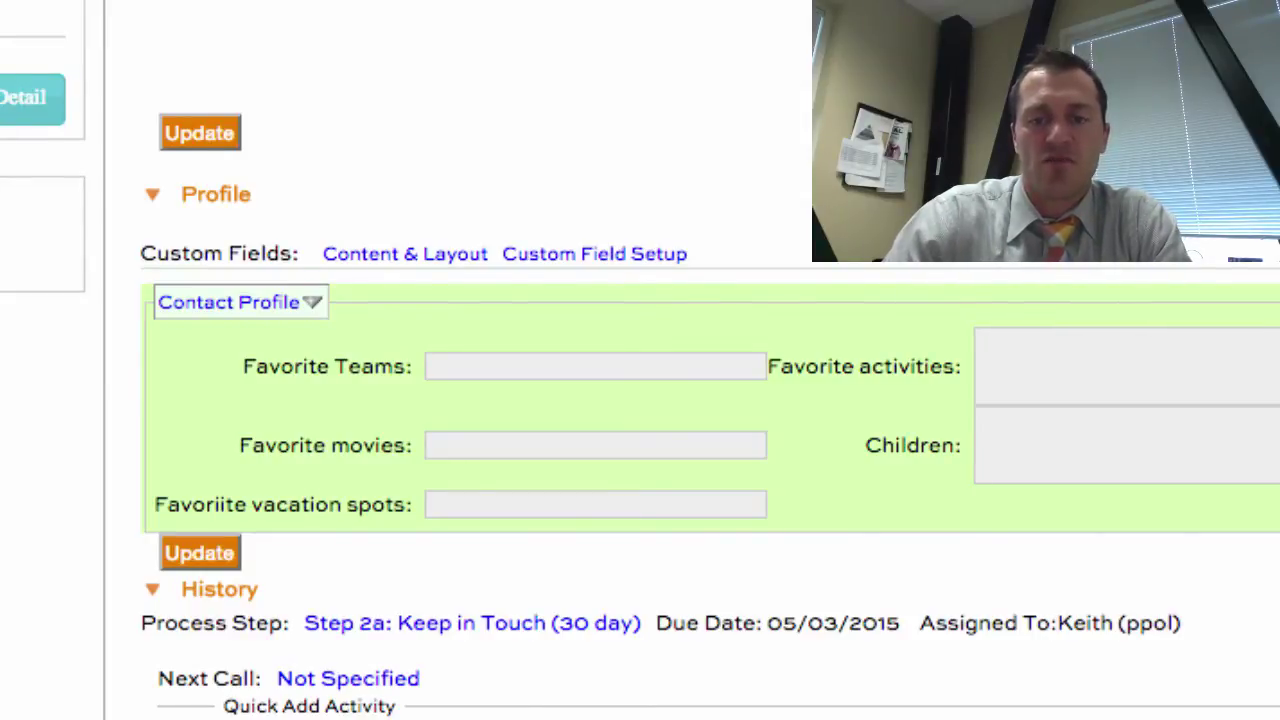
# Collapse the Profile section and scroll down through the contact's History log.
pyautogui.click(210, 194)
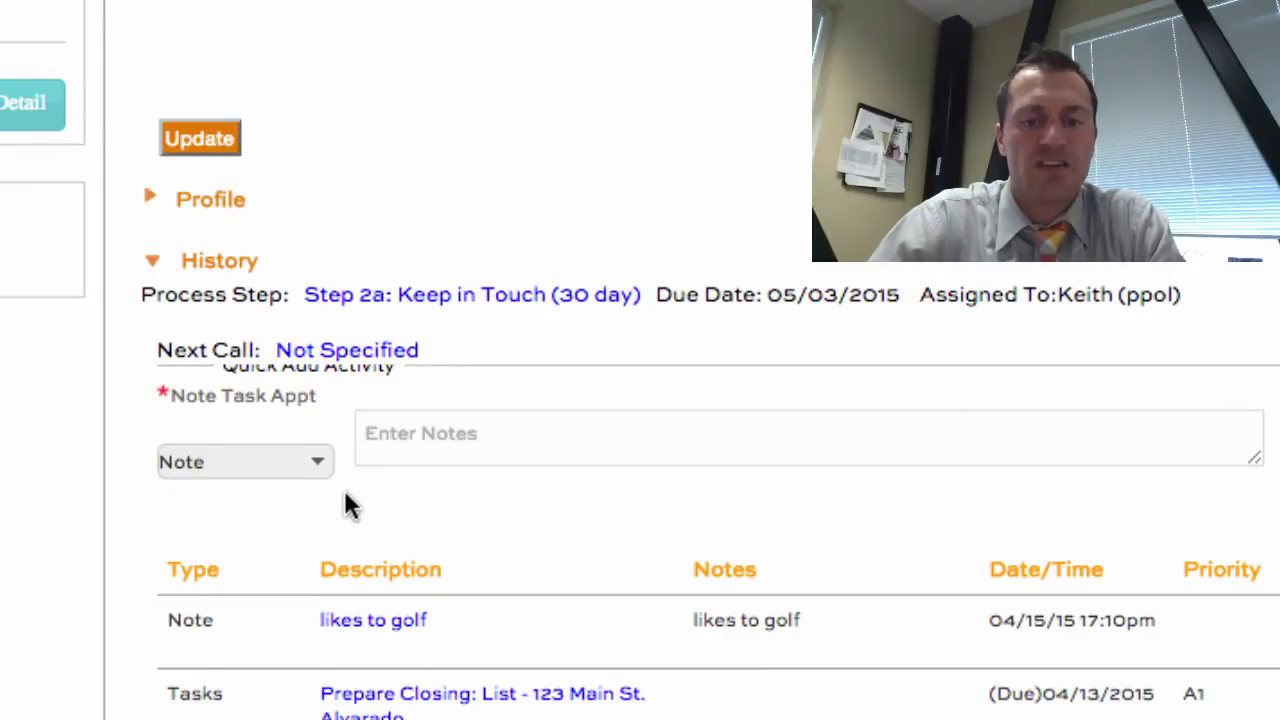
pyautogui.scroll(-5, 527, 535)
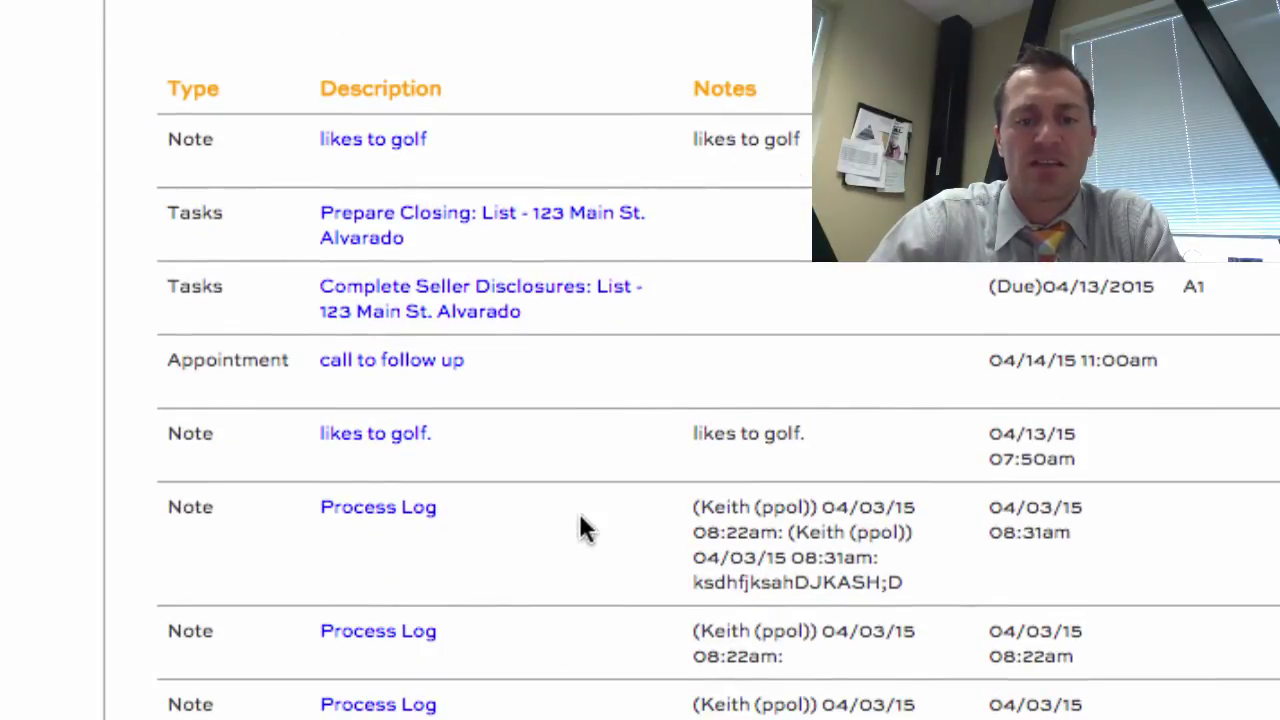
pyautogui.scroll(-2, 583, 530)
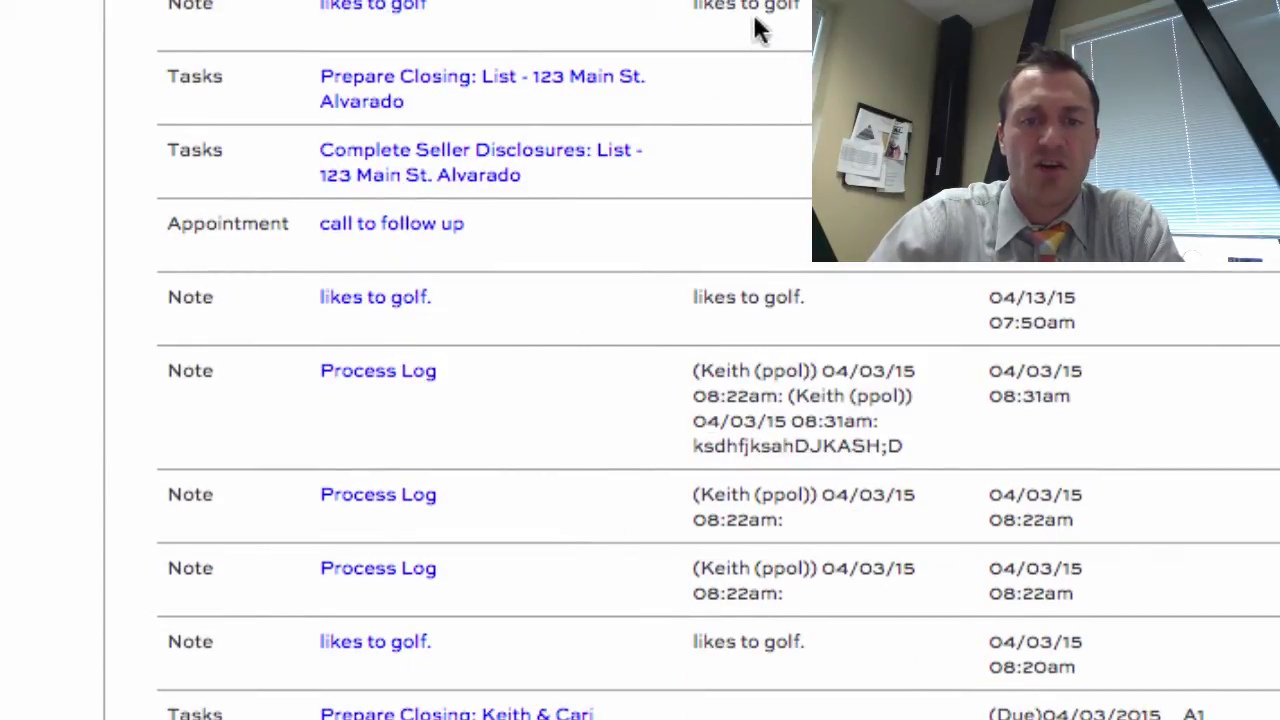
pyautogui.scroll(-2, 840, 360)
pyautogui.scroll(-3, 855, 390)
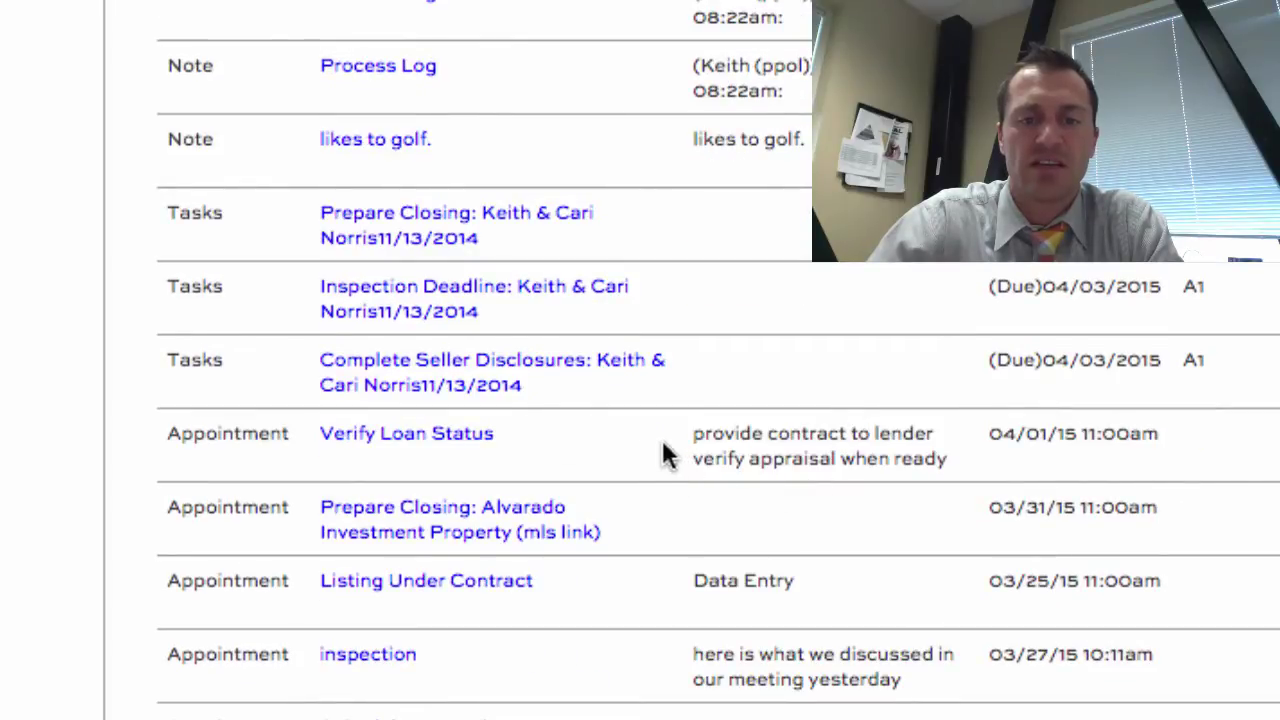
# Open and close the Verify Loan Status appointment, then scroll the History back up.
pyautogui.click(427, 448)
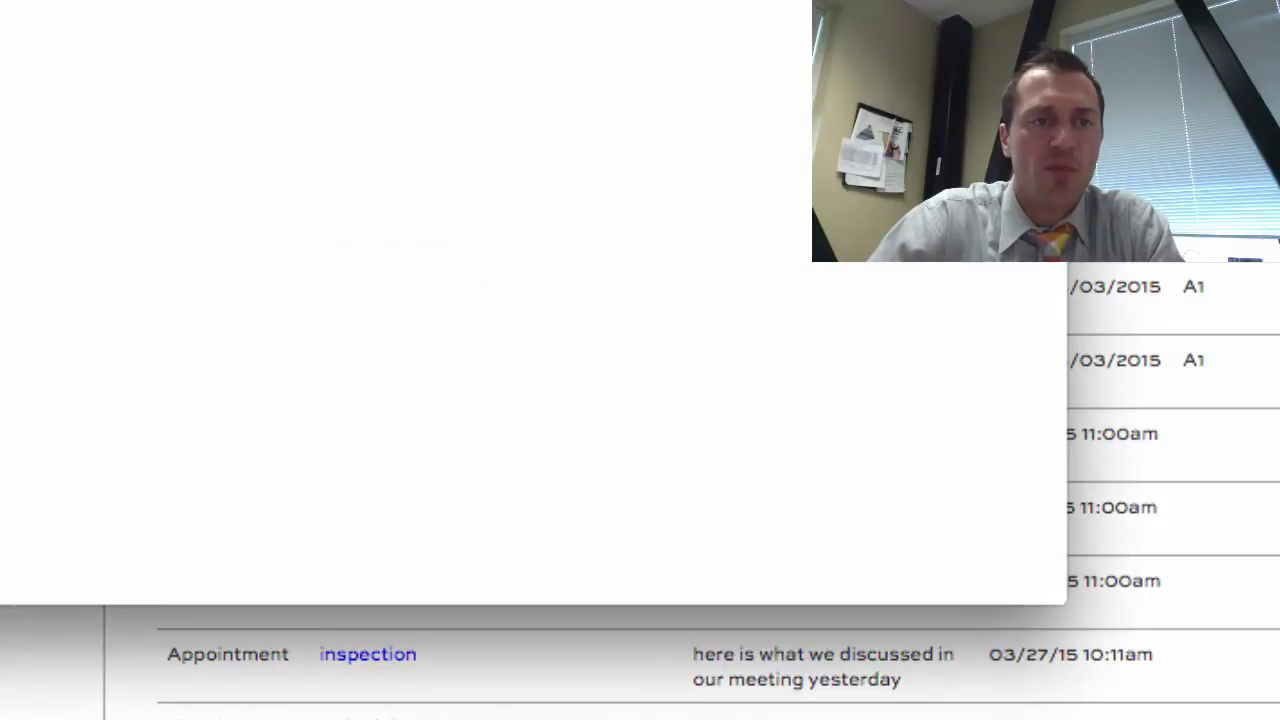
pyautogui.press('Escape')
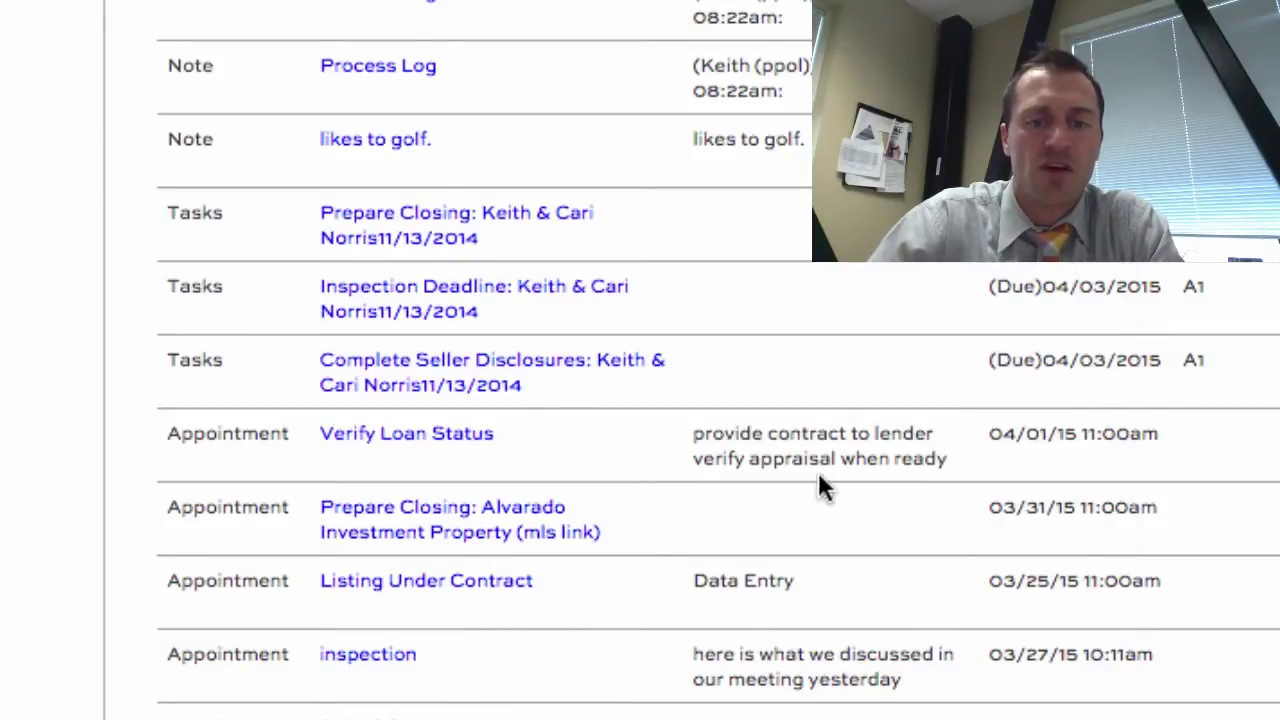
pyautogui.scroll(-3, 849, 663)
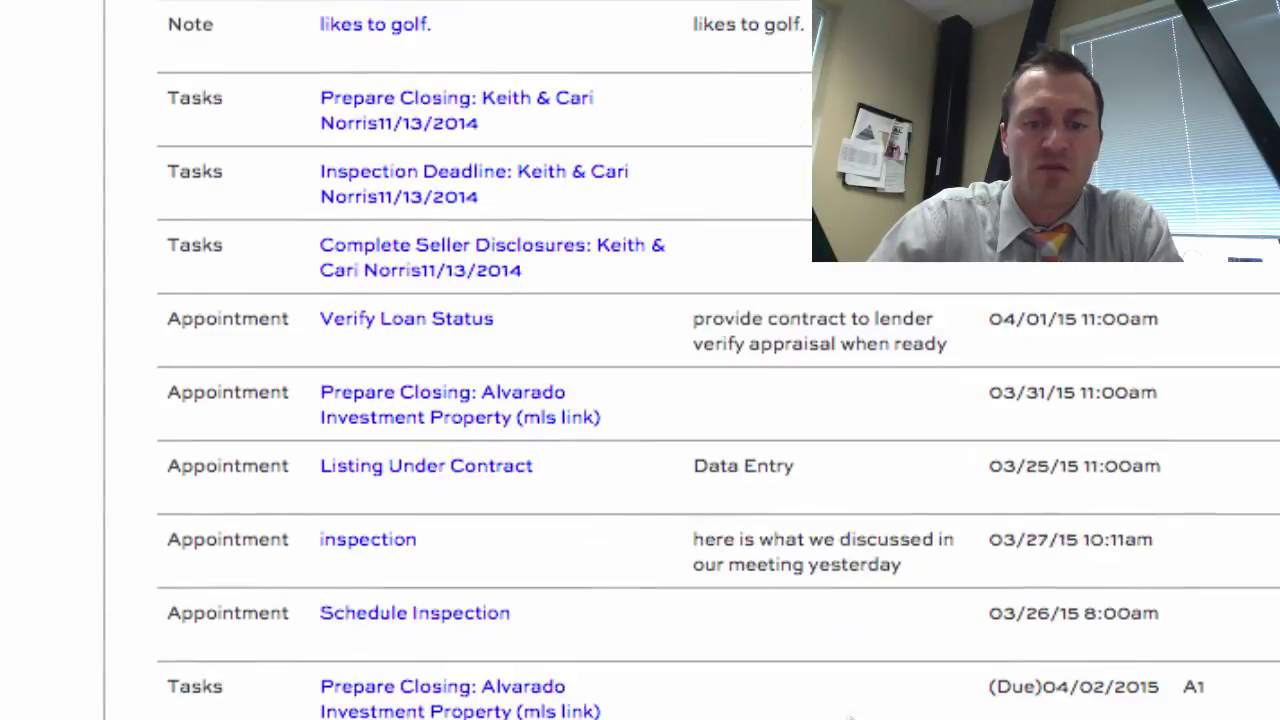
pyautogui.scroll(-1, 849, 700)
pyautogui.scroll(8, 849, 700)
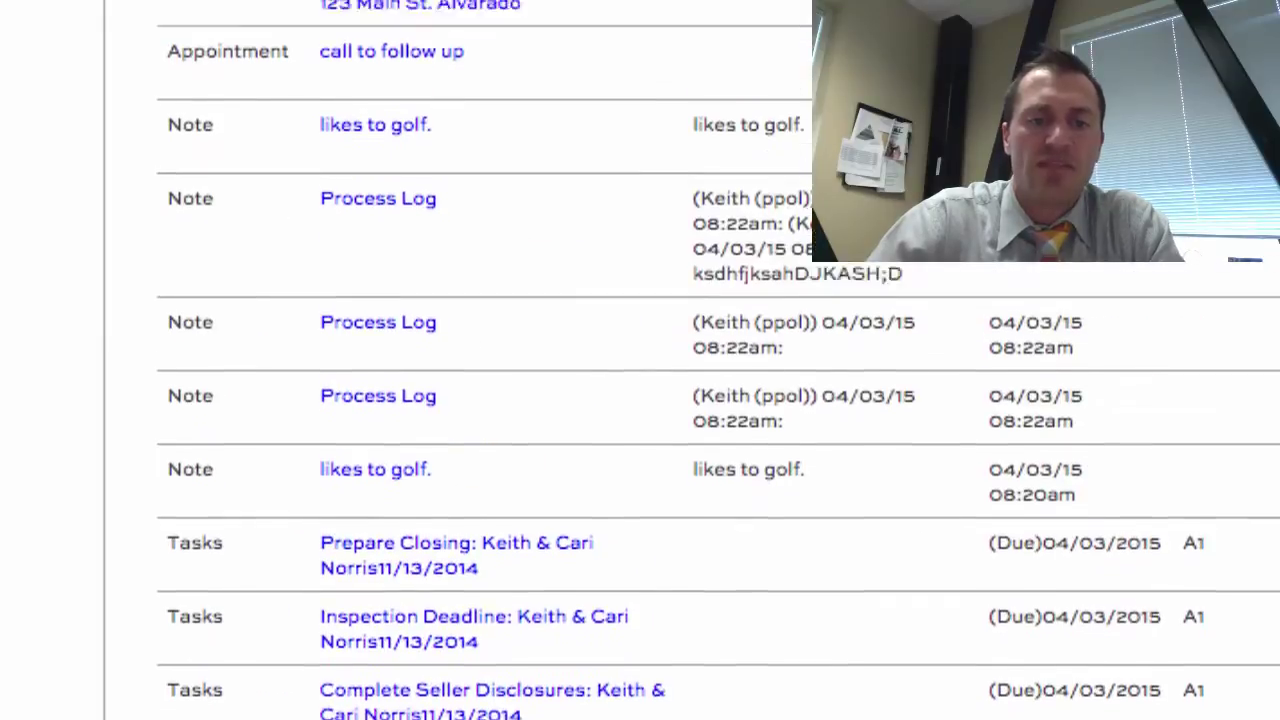
pyautogui.scroll(5, 723, 674)
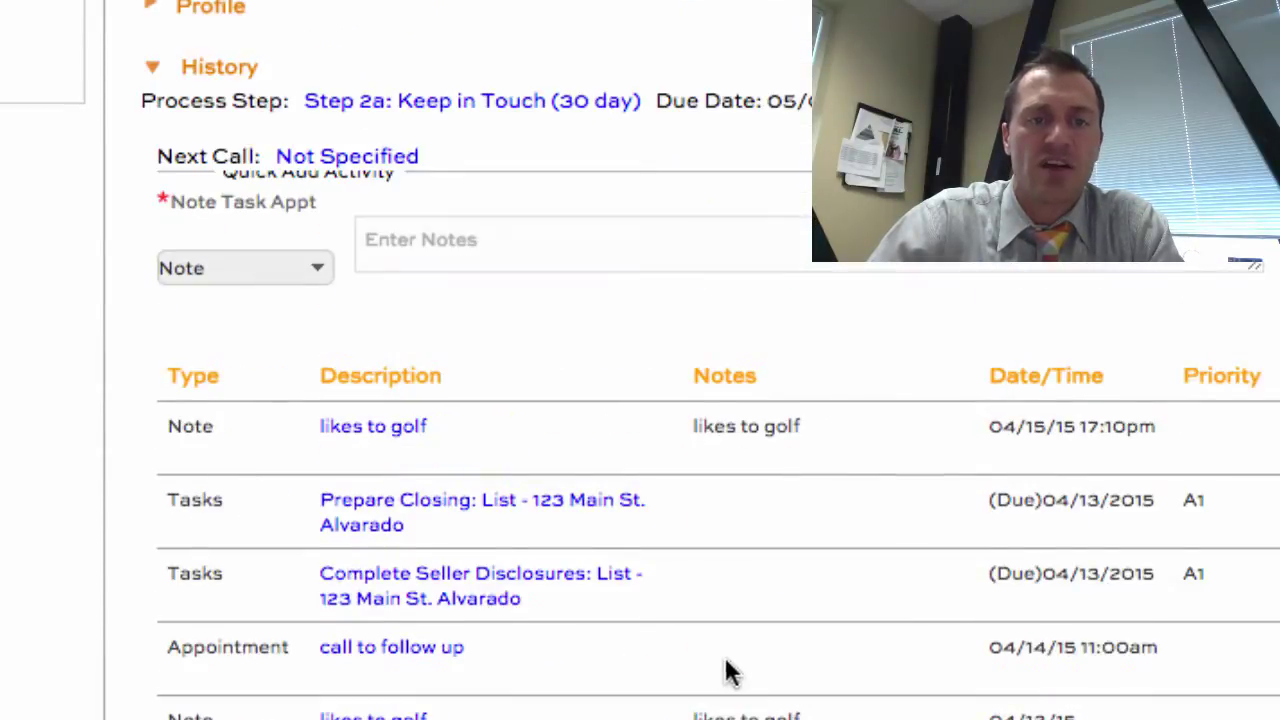
# Quick-add a follow-up Task for the contact, due 2015.APR.15 with priority A1.
pyautogui.click(318, 333)
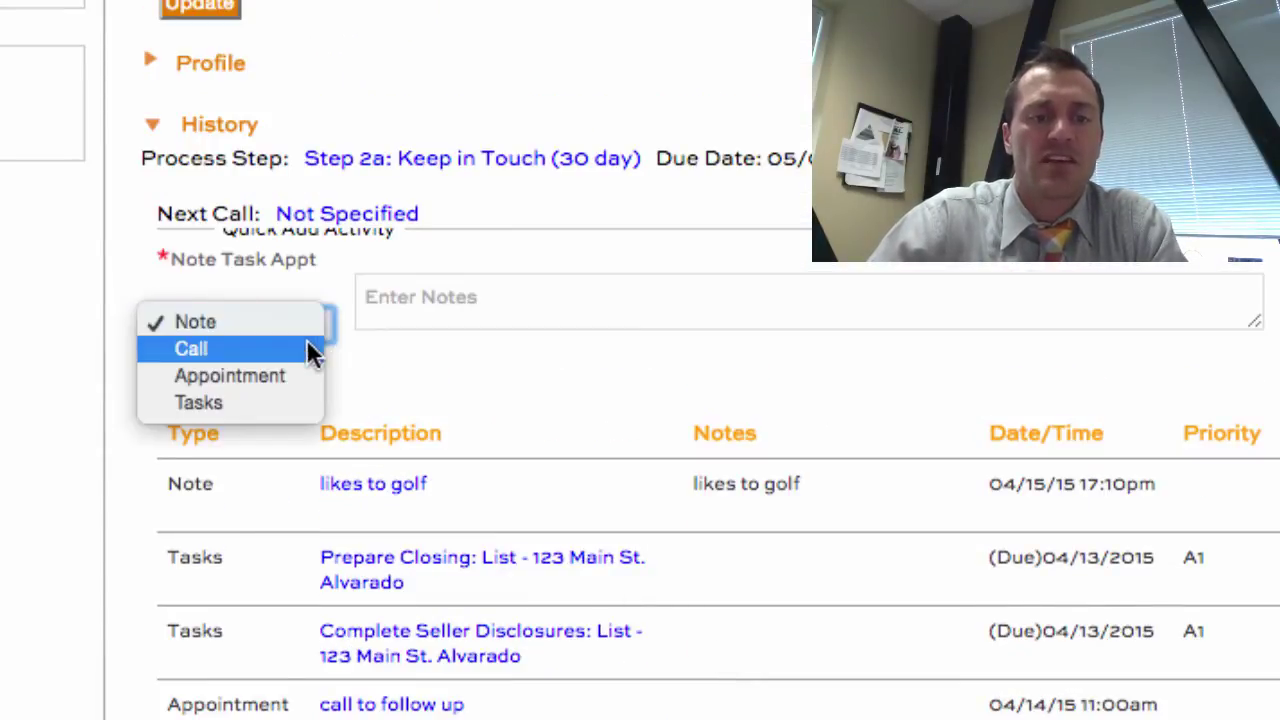
pyautogui.click(294, 404)
pyautogui.click(410, 341)
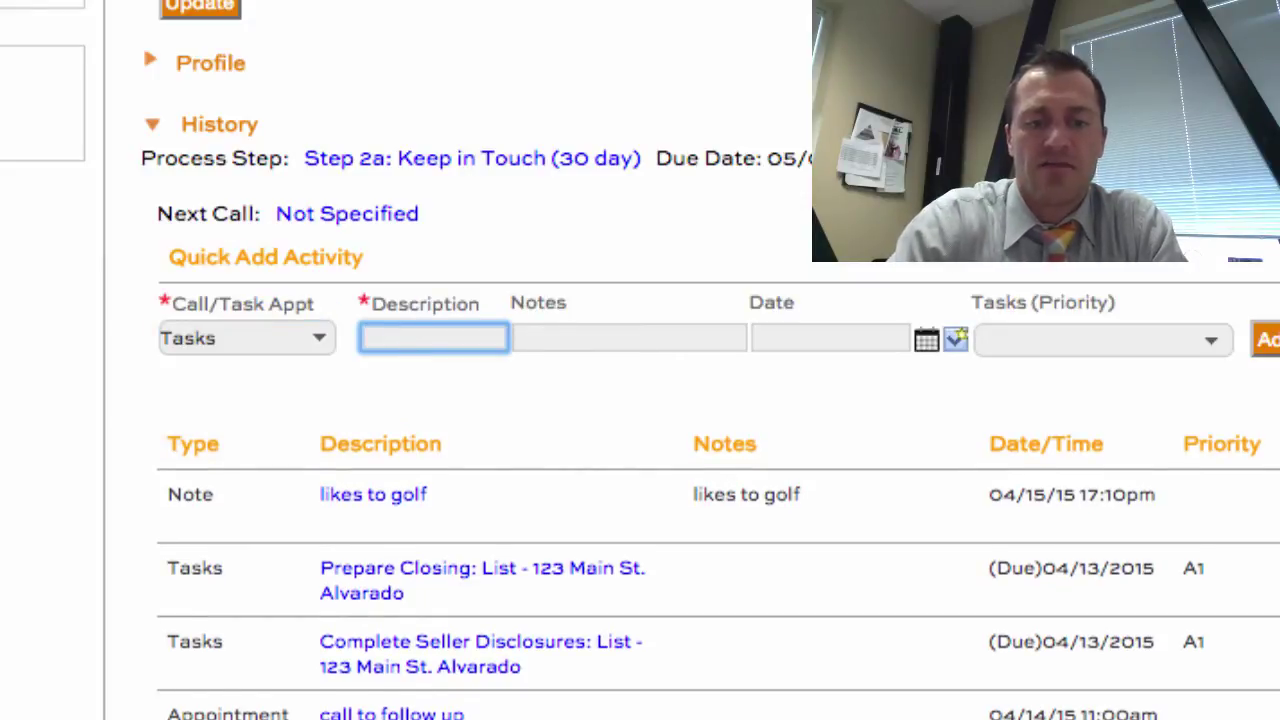
pyautogui.write('follow up with ')
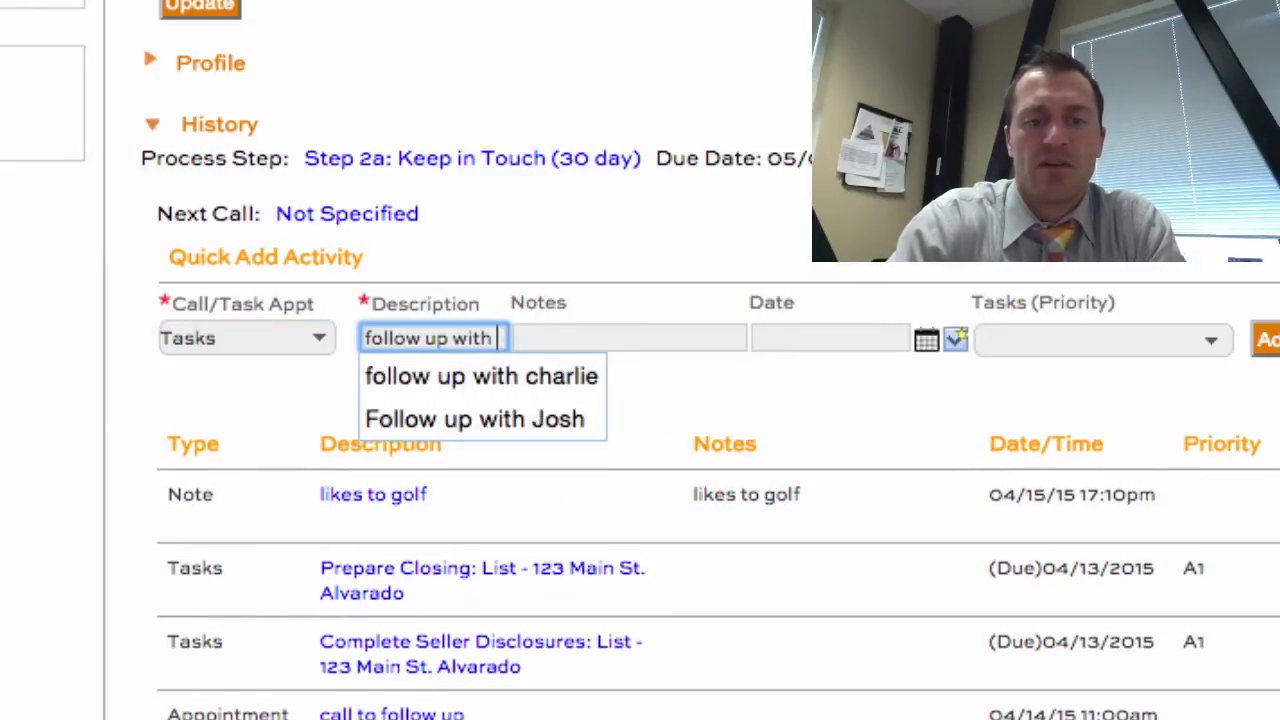
pyautogui.write('Diane')
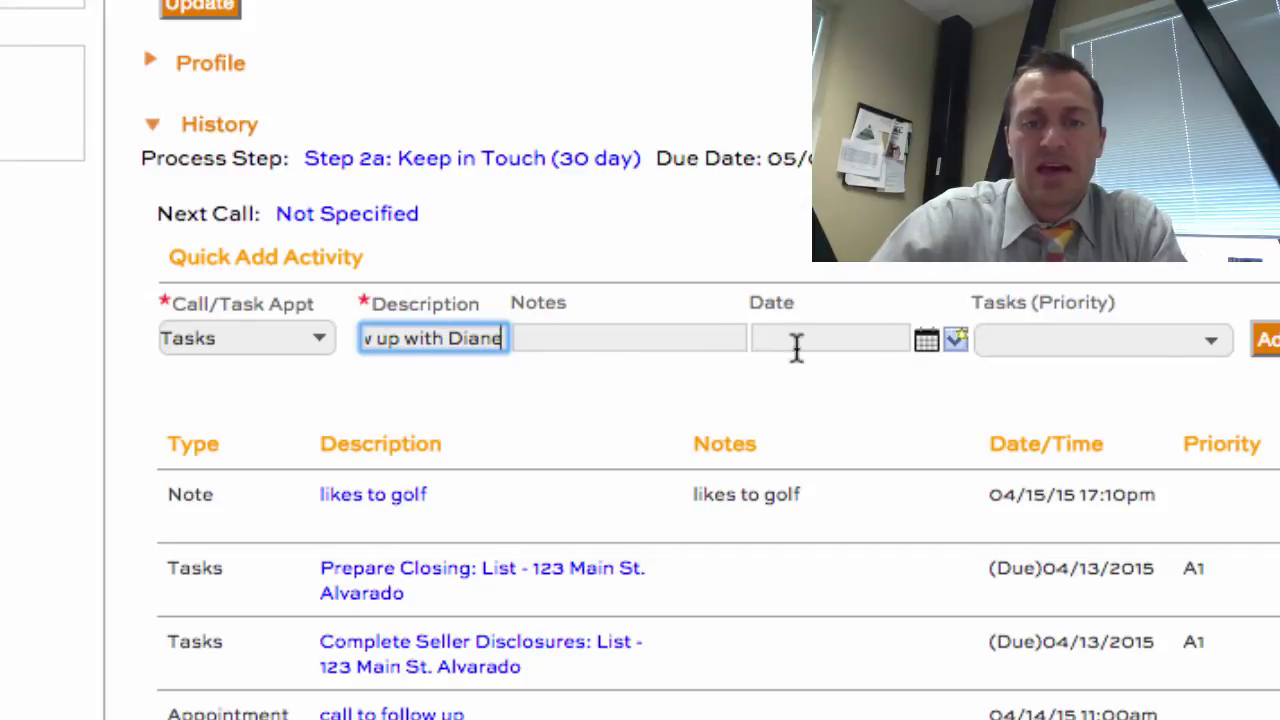
pyautogui.click(954, 338)
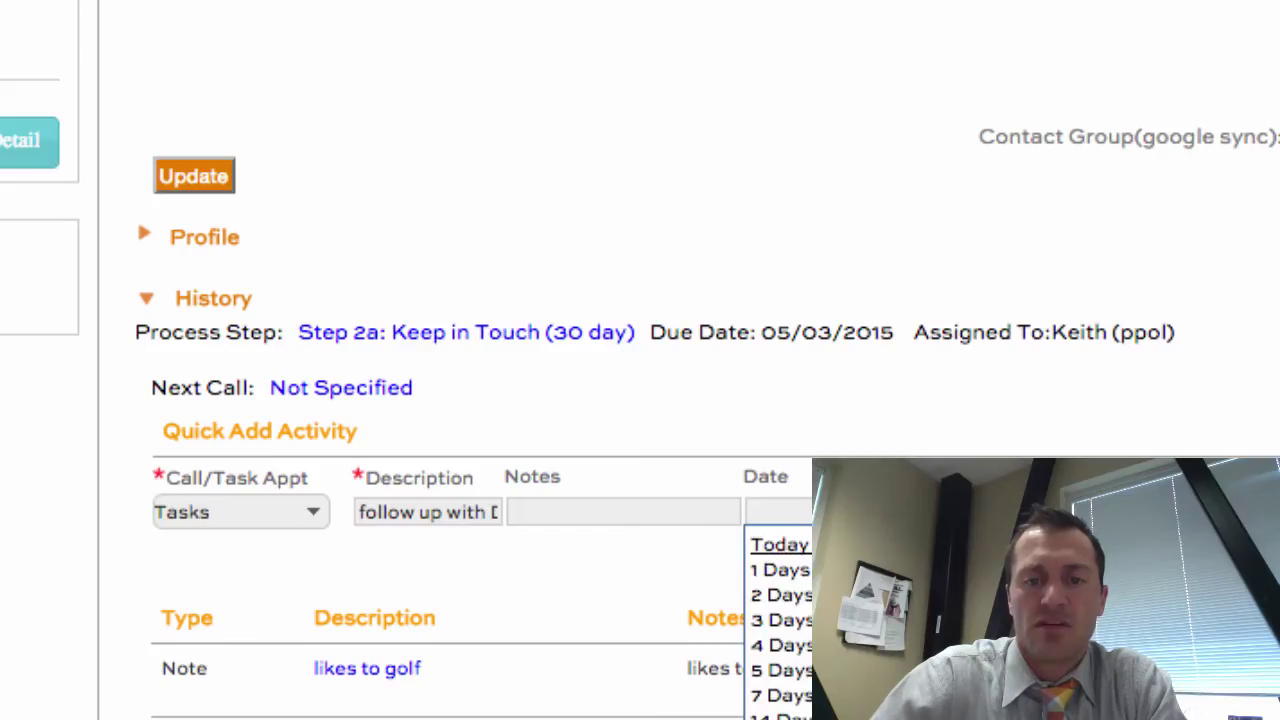
pyautogui.press('Return')
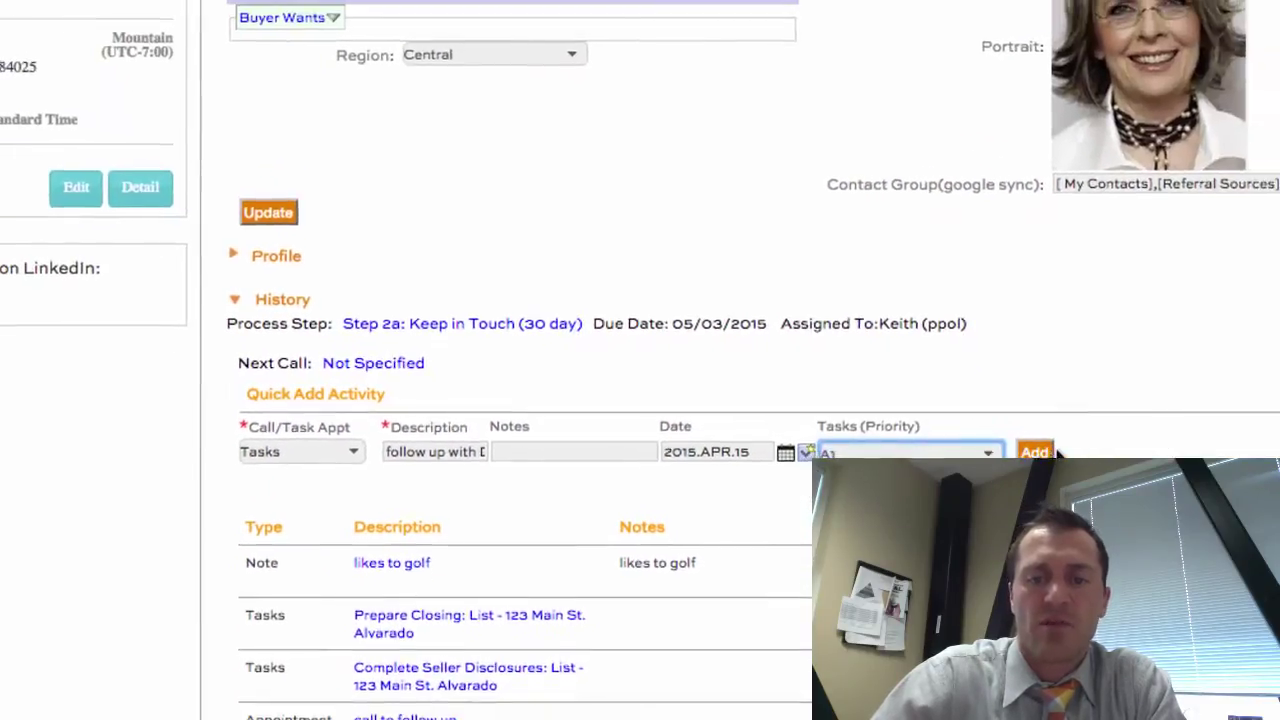
pyautogui.click(1033, 447)
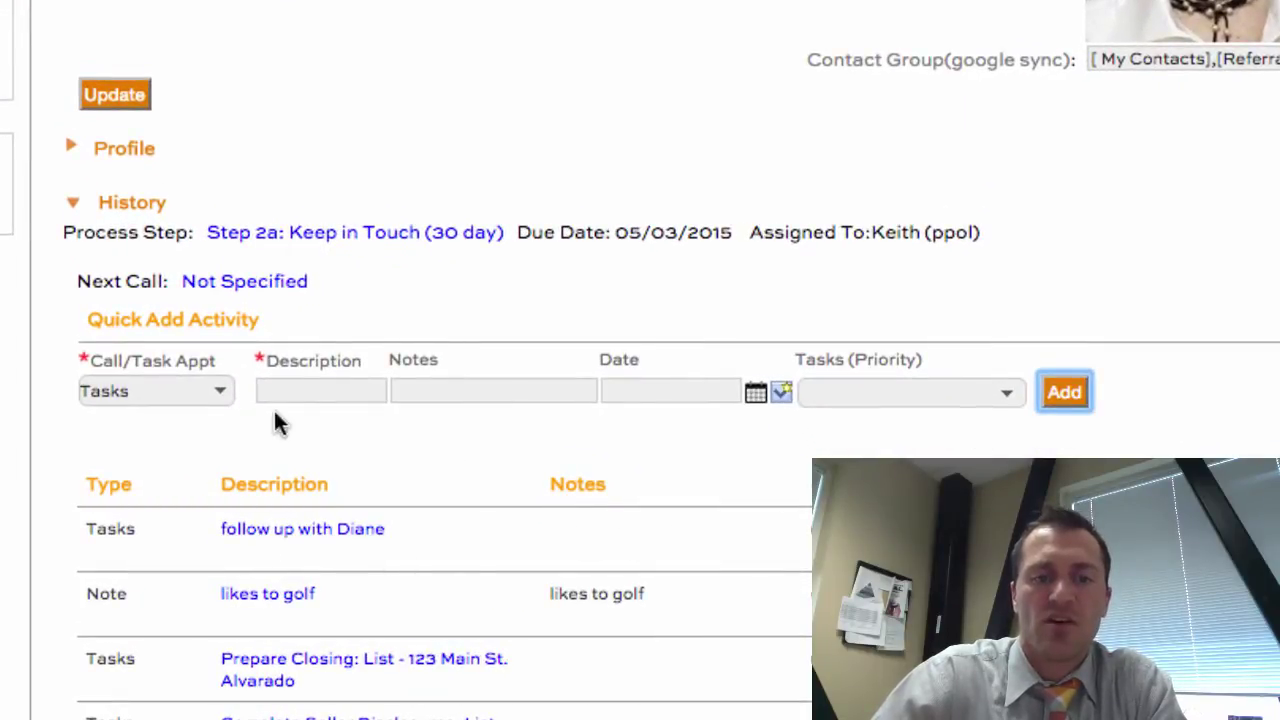
pyautogui.click(215, 392)
# Quick-add a 'meet with buyer' appointment for the contact on 04/16/15 at 3:00 PM.
pyautogui.click(200, 363)
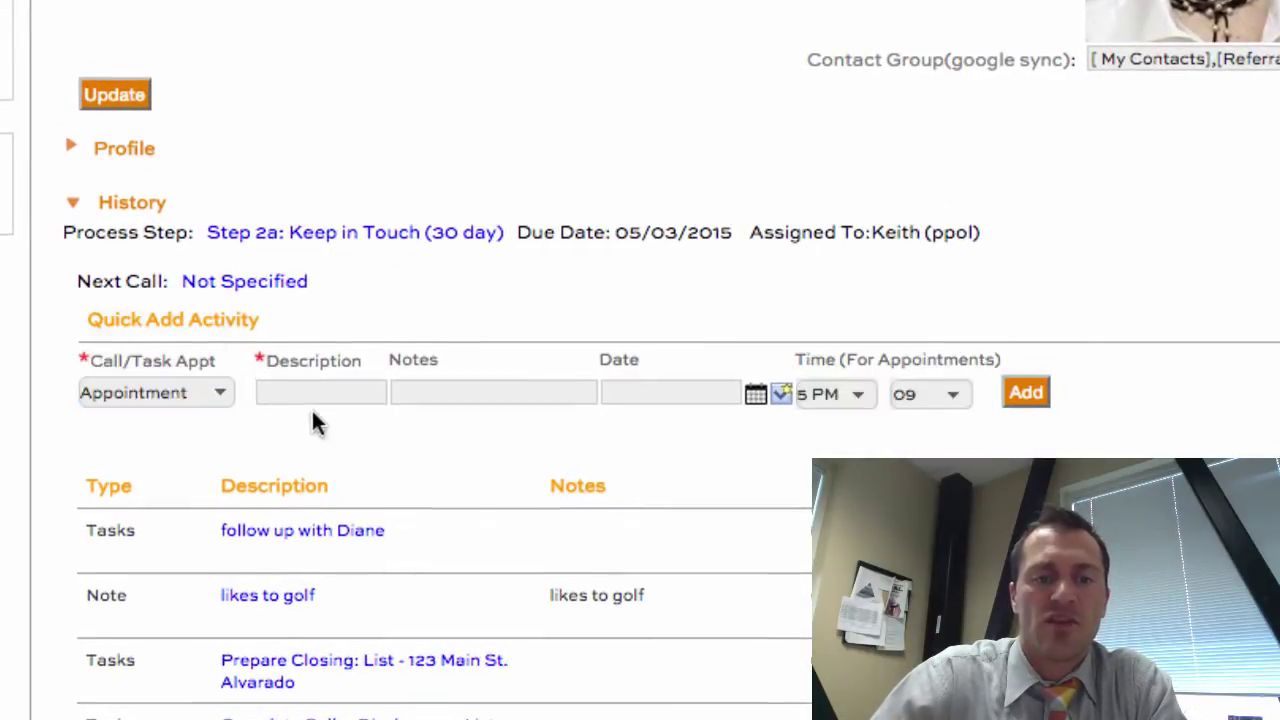
pyautogui.click(294, 395)
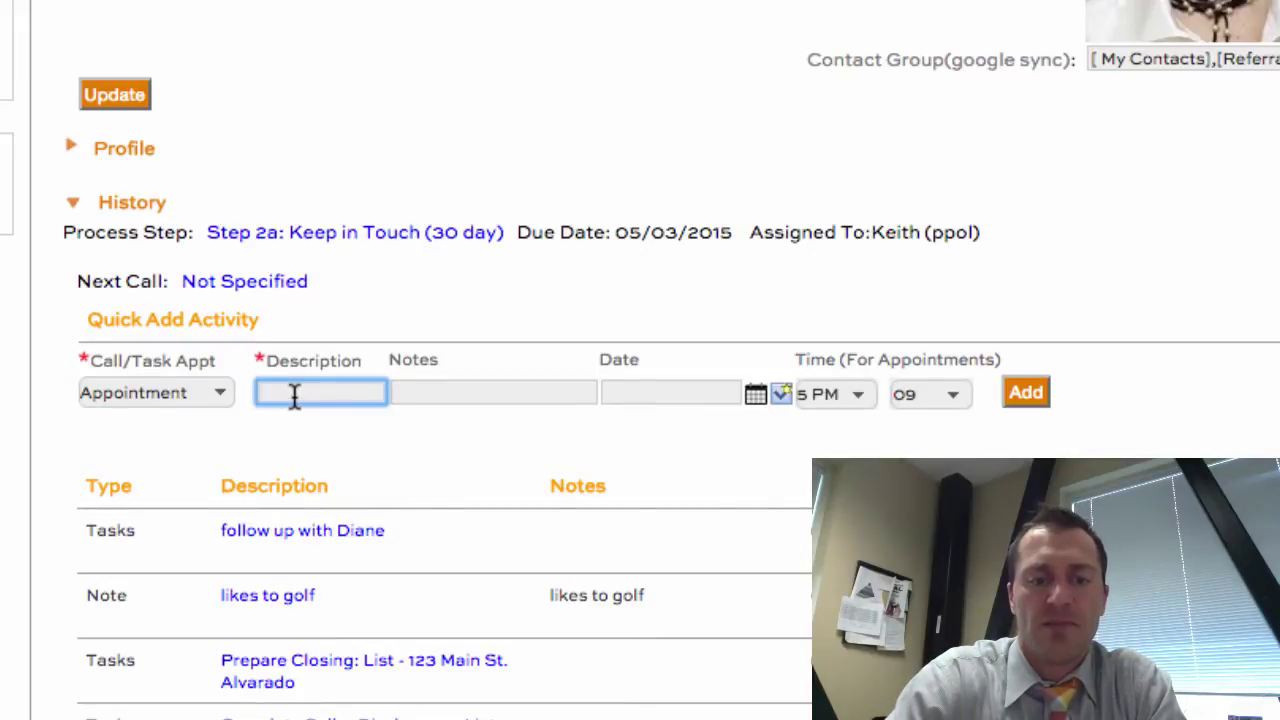
pyautogui.write('meet')
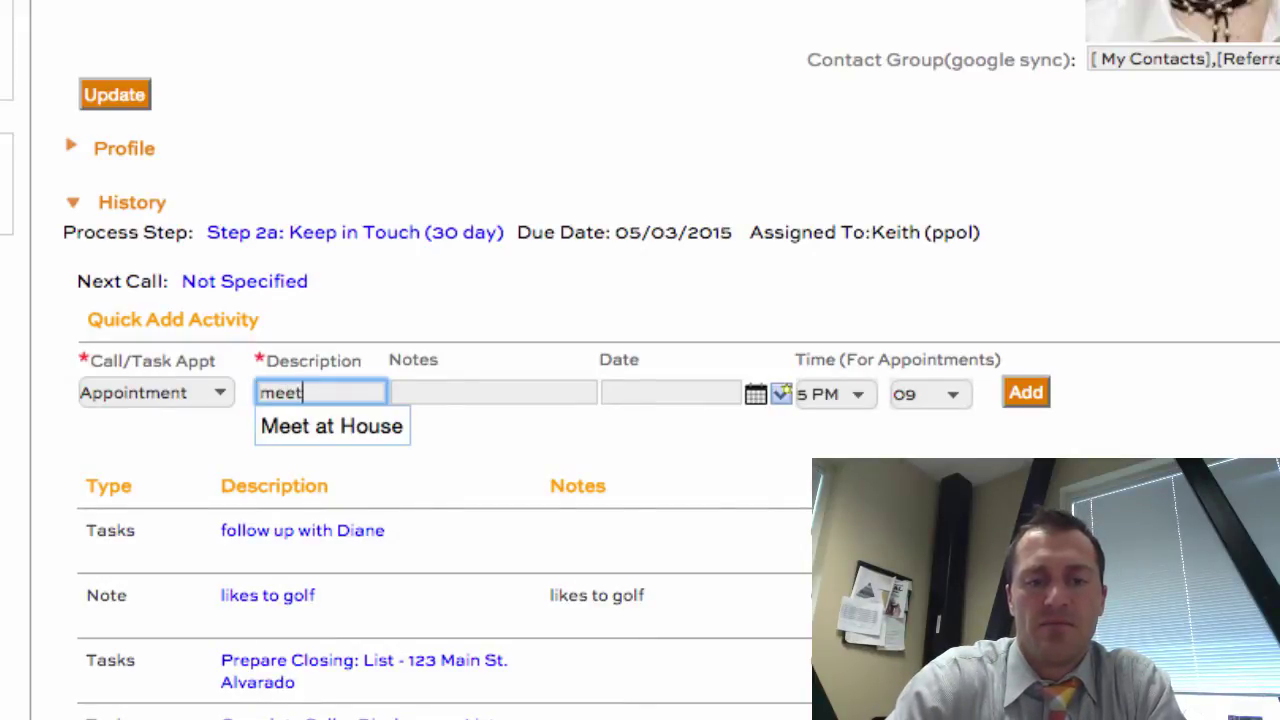
pyautogui.write(' with')
pyautogui.write(' buyer - d')
pyautogui.write('iane')
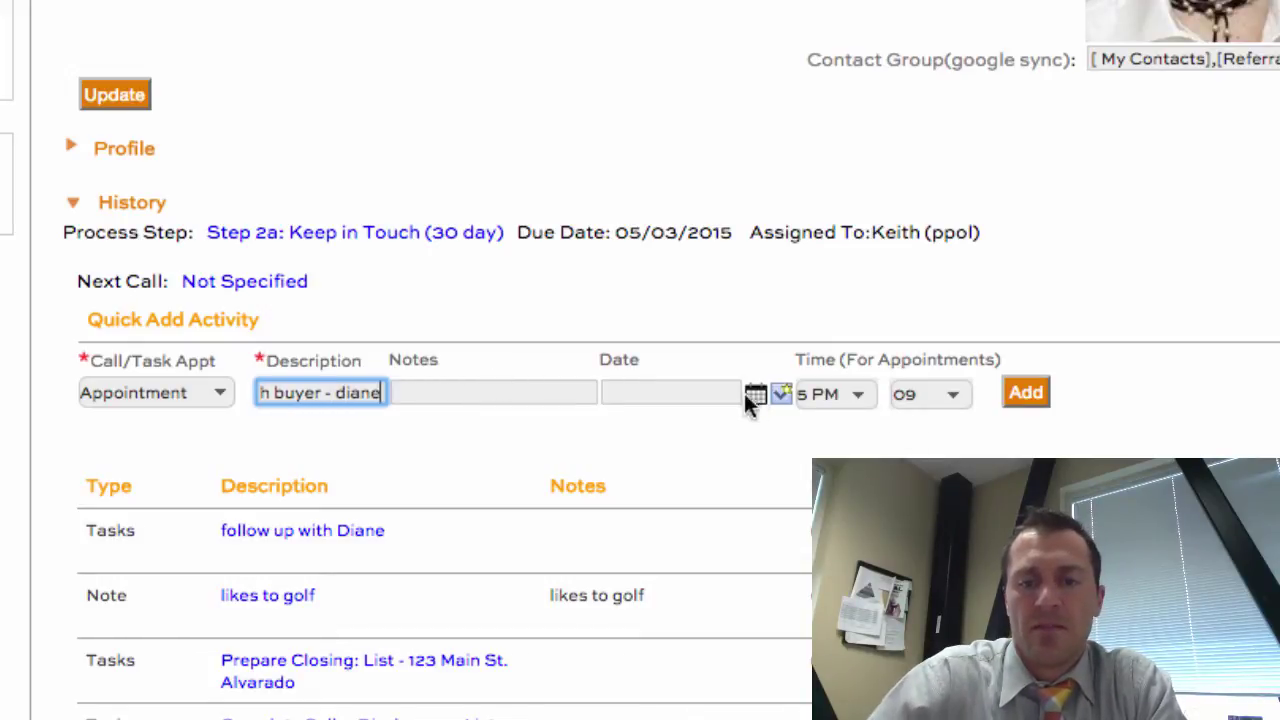
pyautogui.click(777, 393)
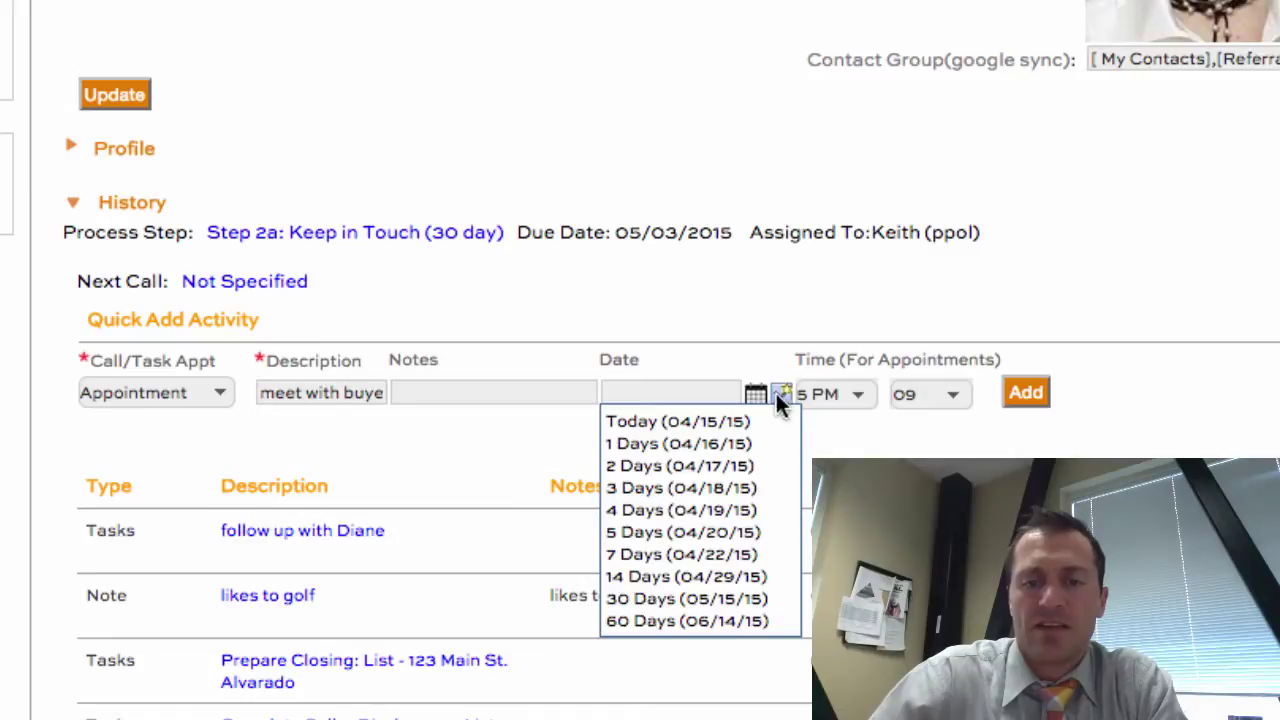
pyautogui.click(697, 446)
pyautogui.click(855, 395)
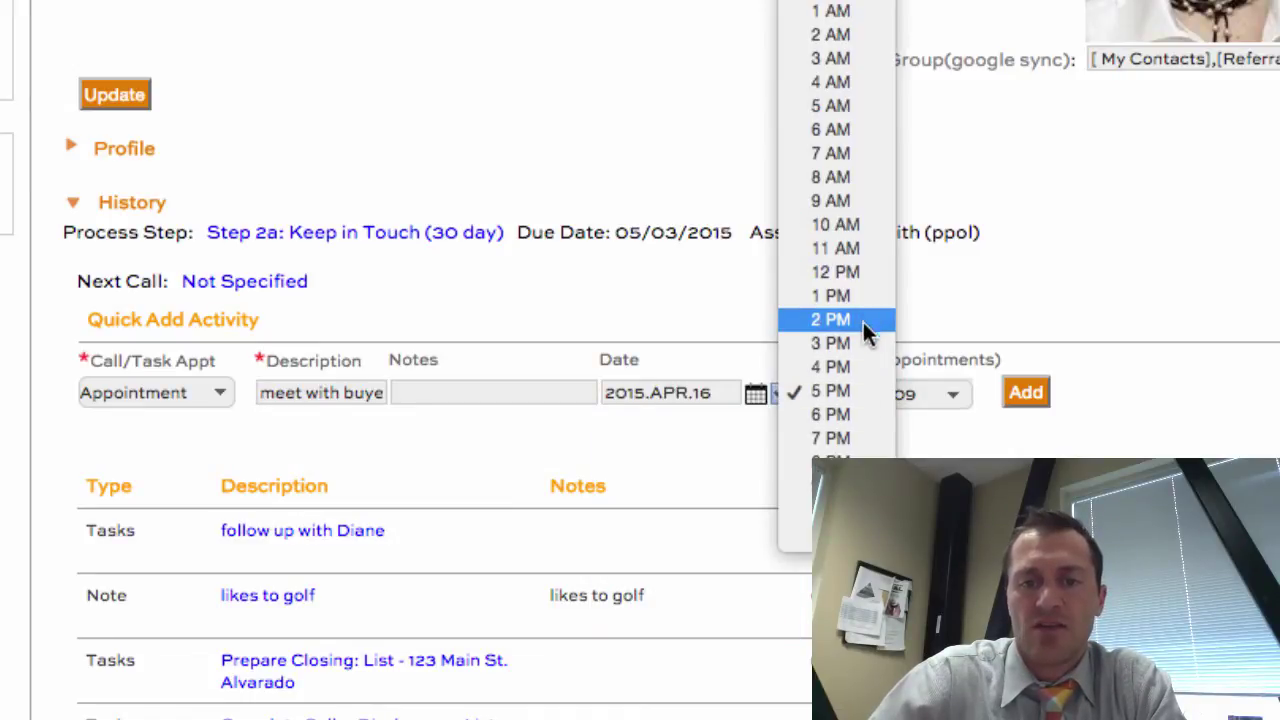
pyautogui.click(867, 347)
pyautogui.click(929, 393)
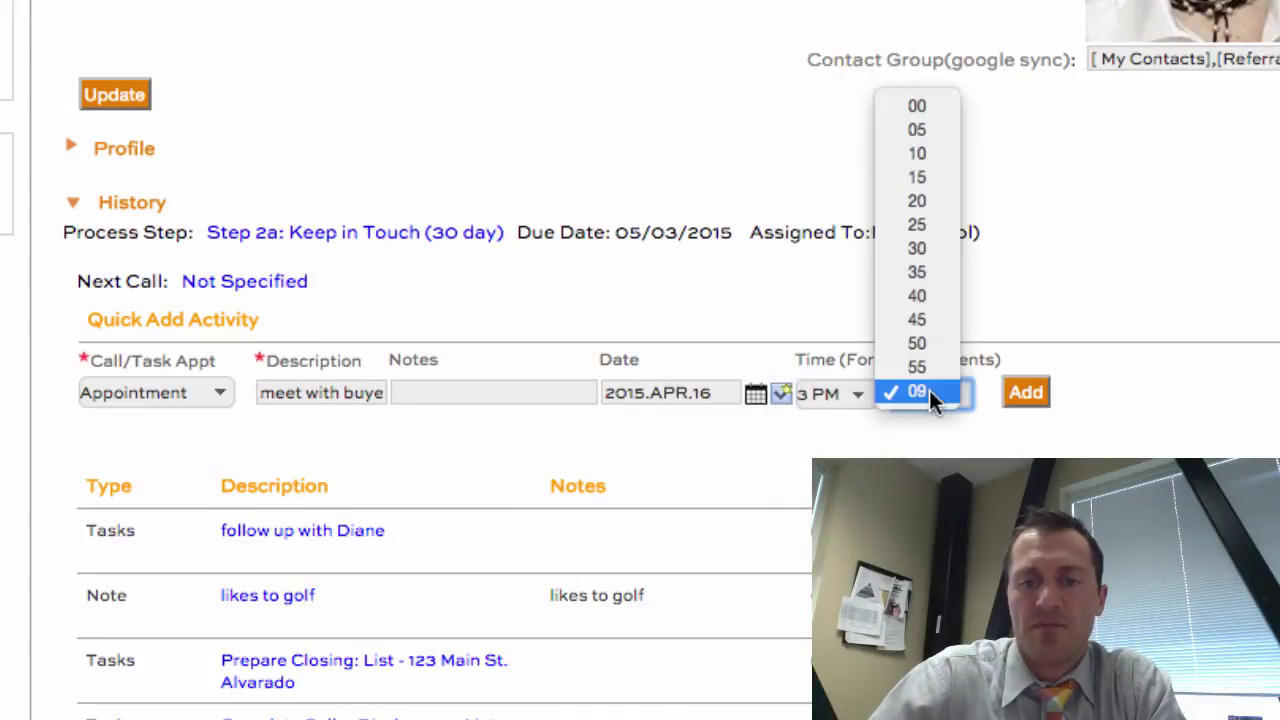
pyautogui.click(934, 105)
pyautogui.click(1034, 393)
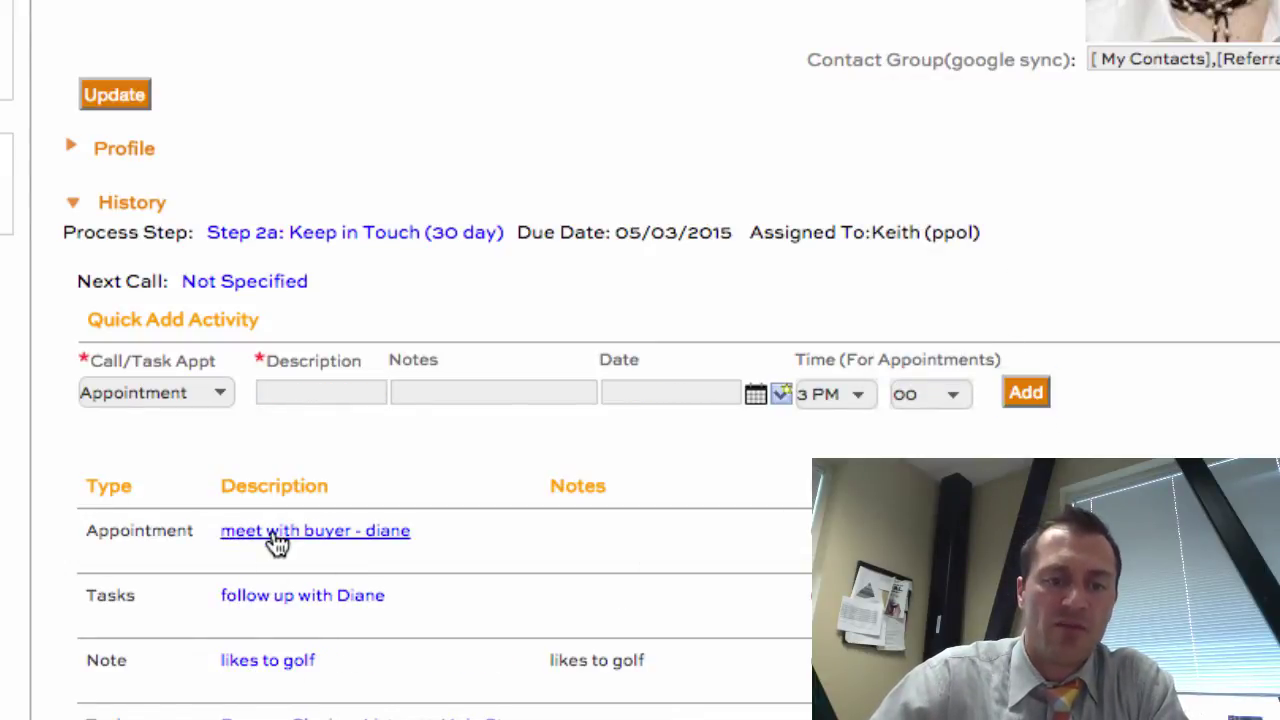
# Add two users as attendees to the meet-with-buyer appointment and Save & Close it.
pyautogui.click(276, 533)
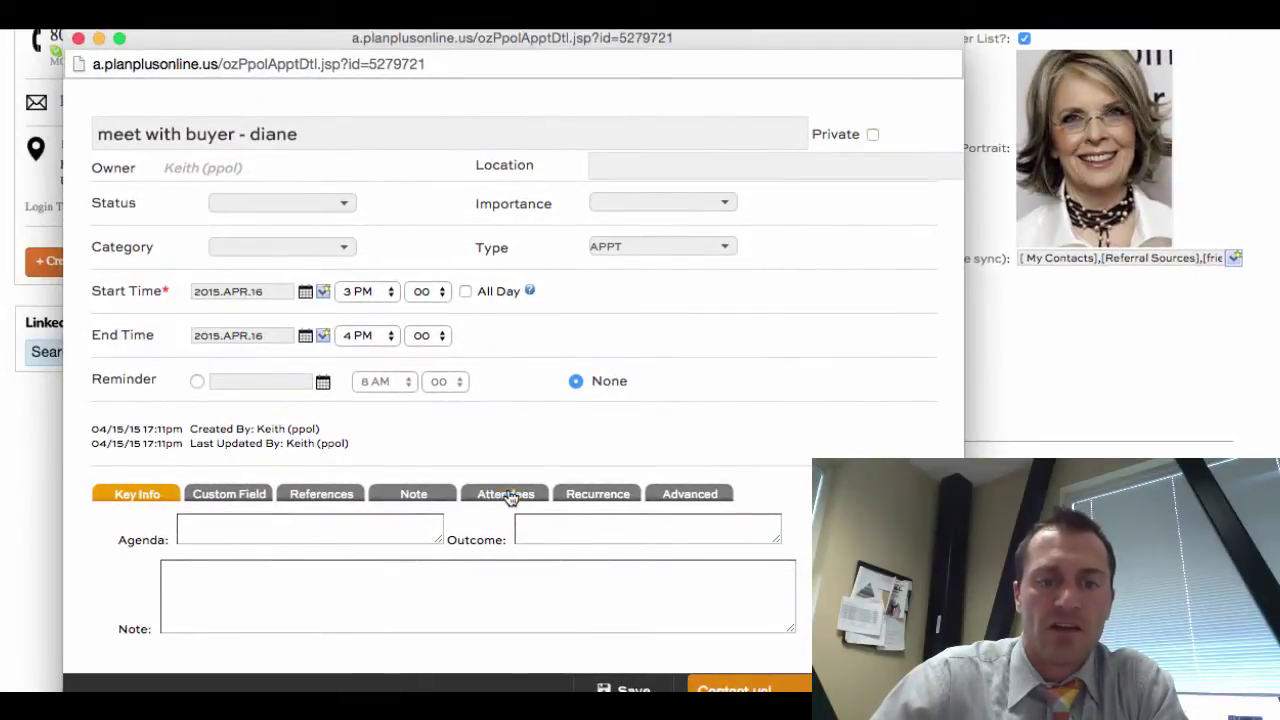
pyautogui.click(251, 310)
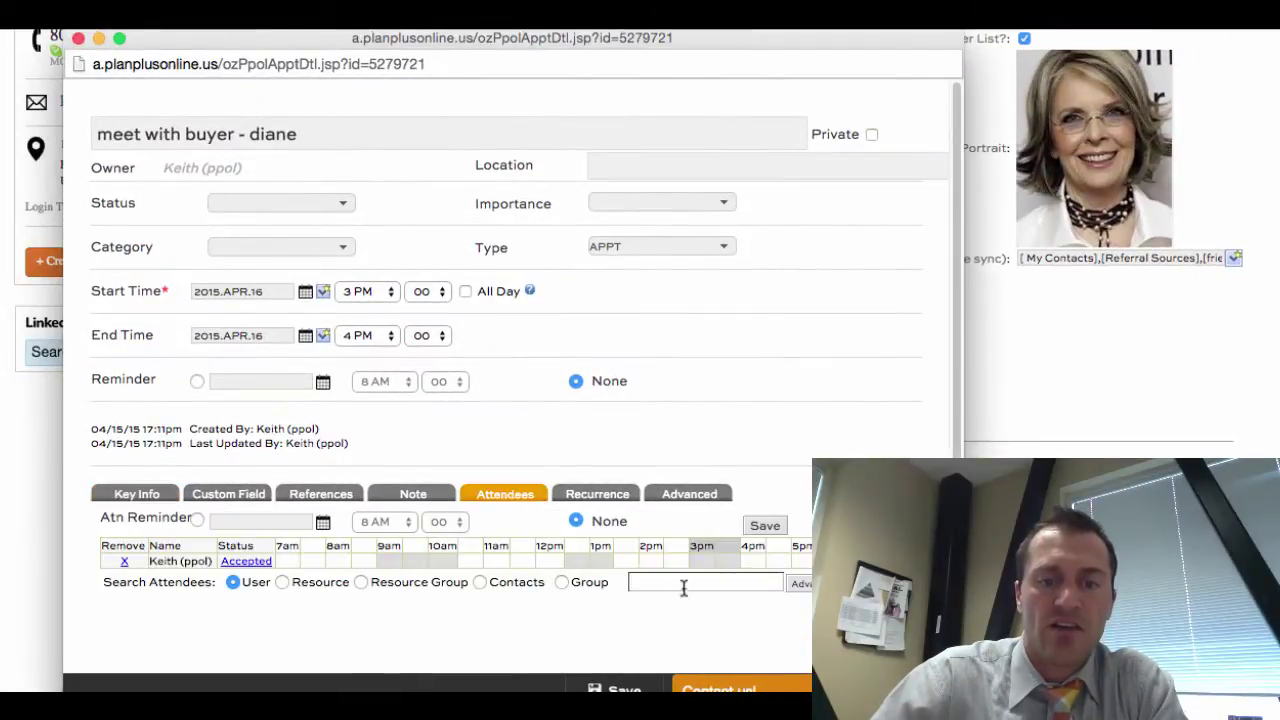
pyautogui.scroll(-5, 391, 528)
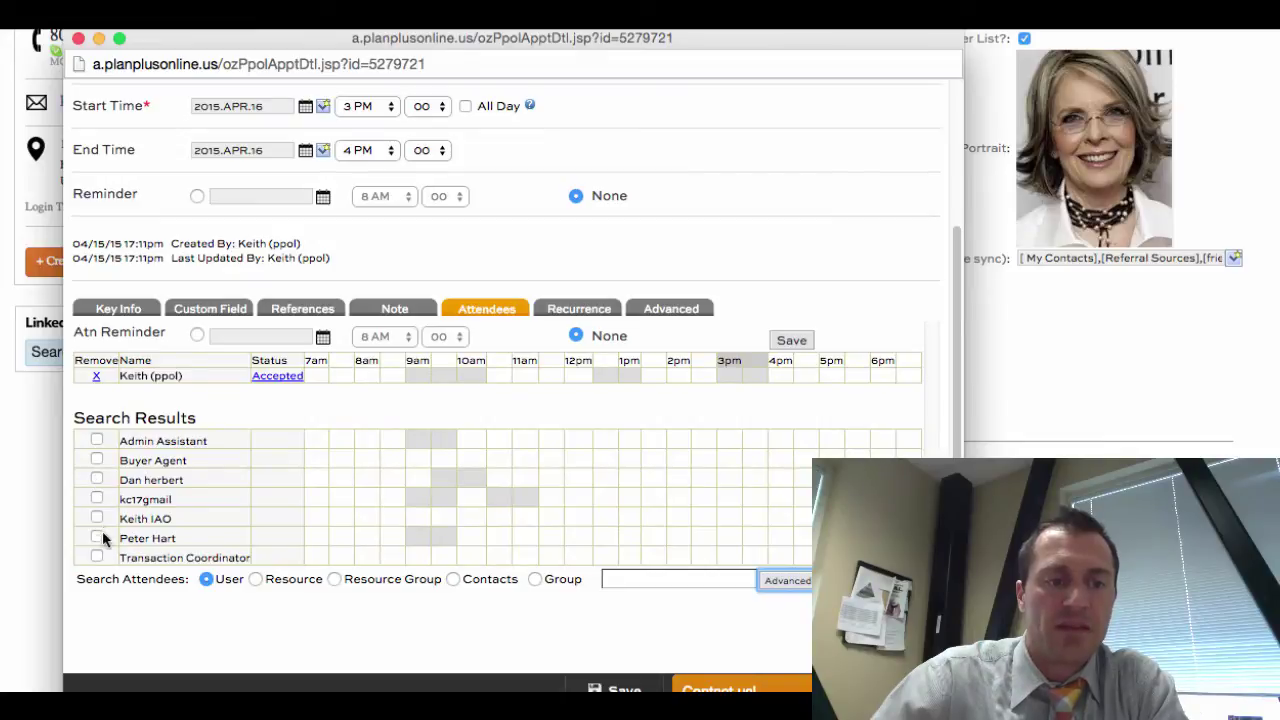
pyautogui.click(97, 479)
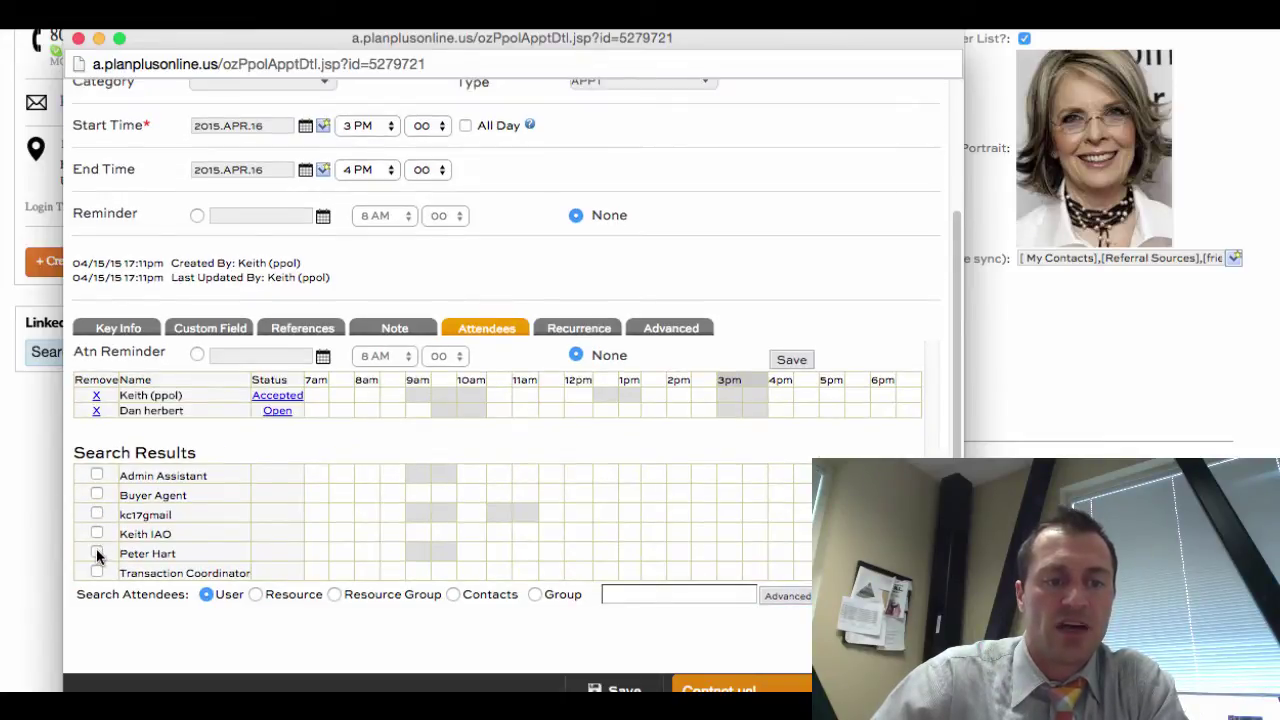
pyautogui.click(97, 553)
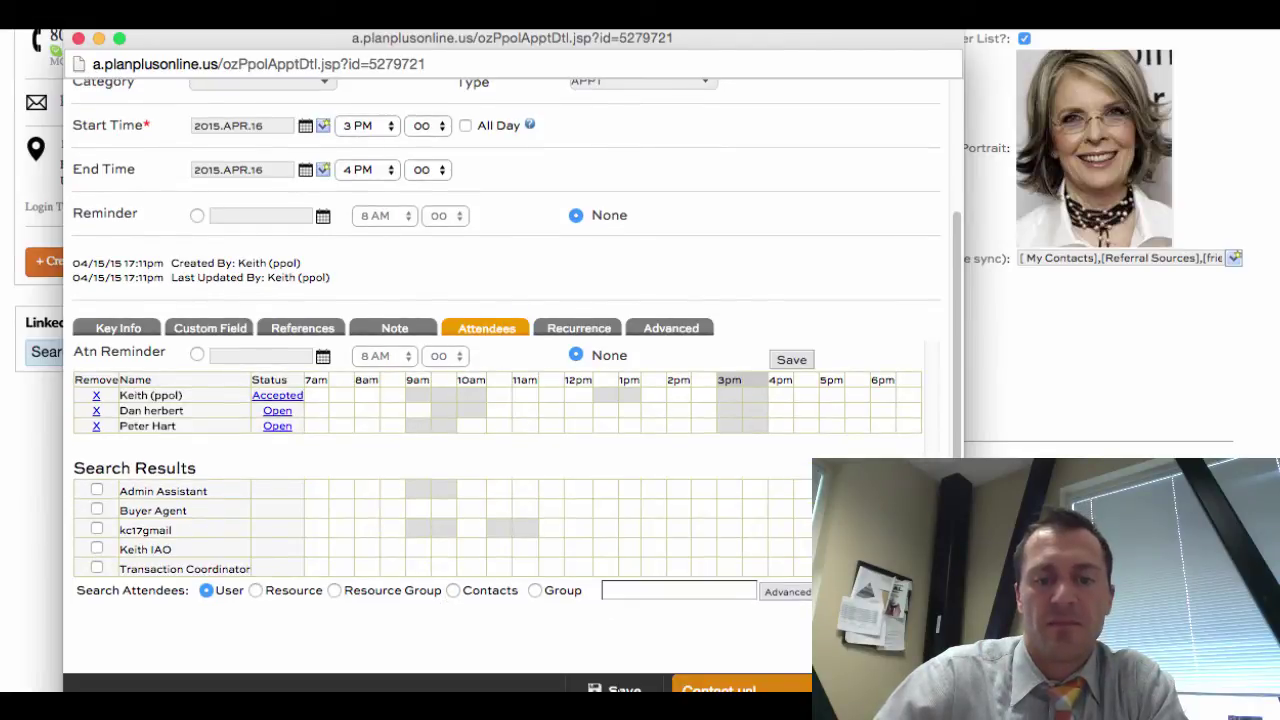
pyautogui.click(740, 688)
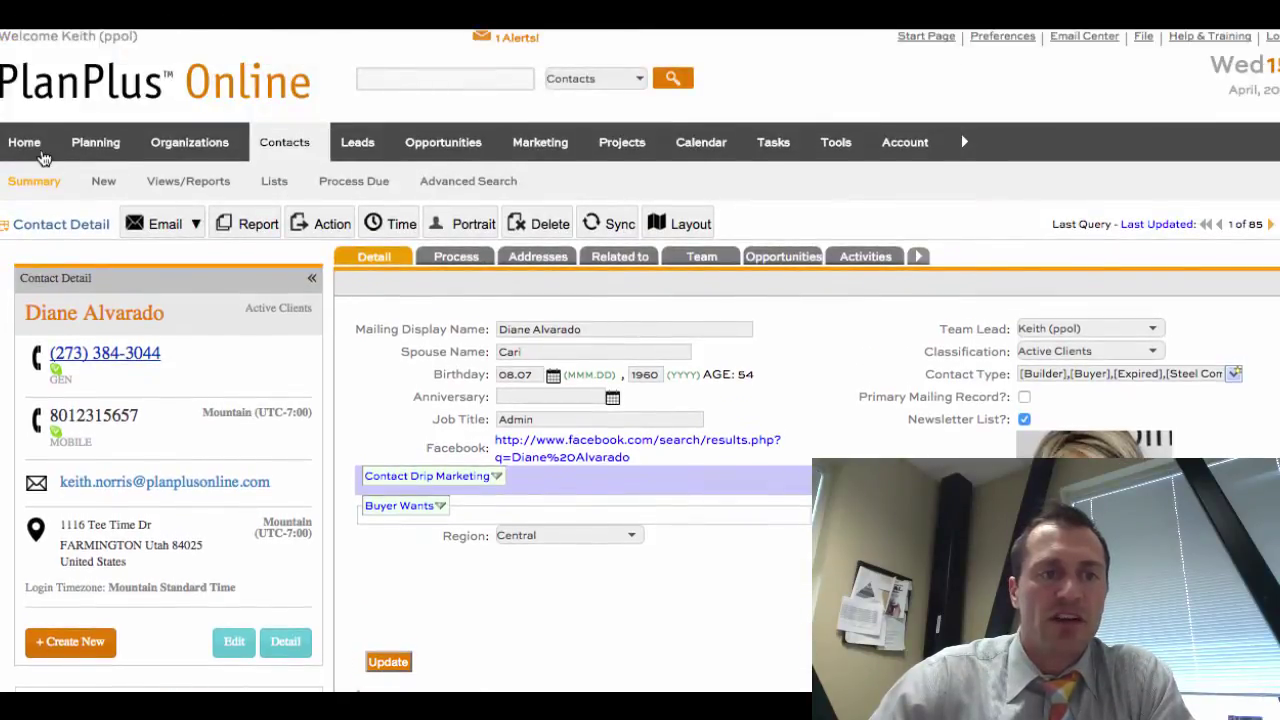
# On Home's task list, mark the follow-up task Completed and open its linked contact record.
pyautogui.click(24, 144)
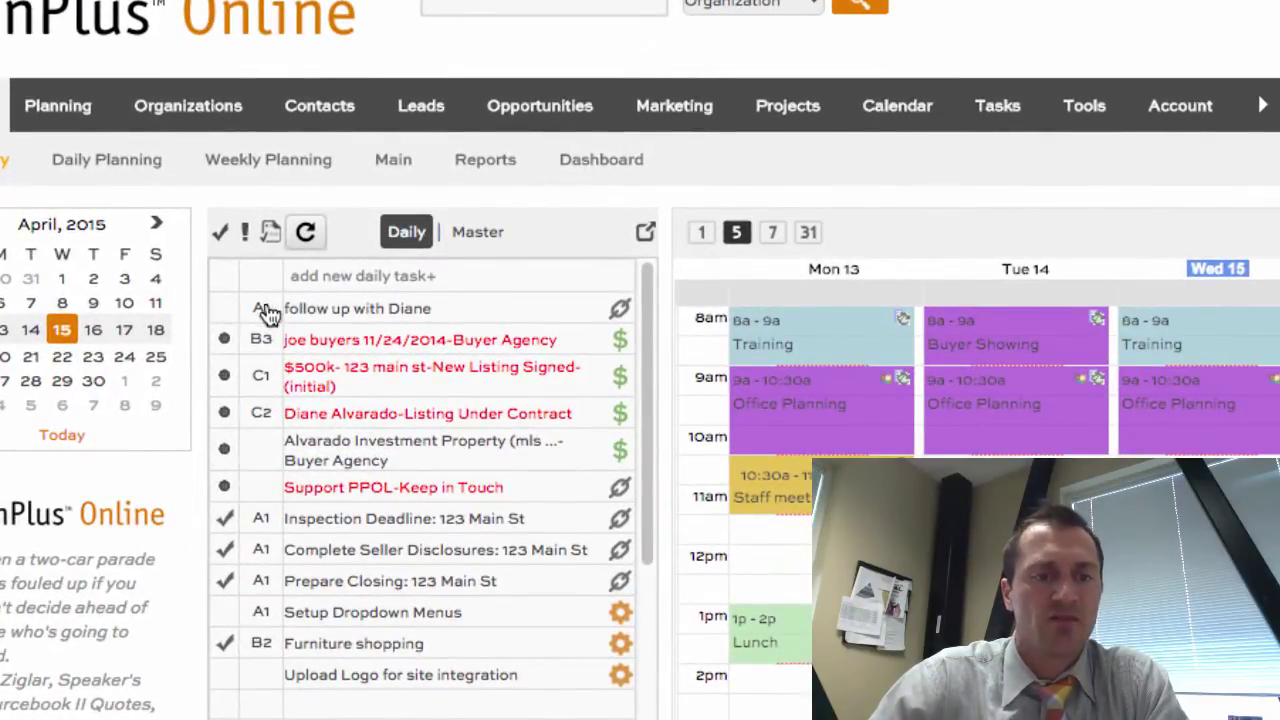
pyautogui.click(228, 310)
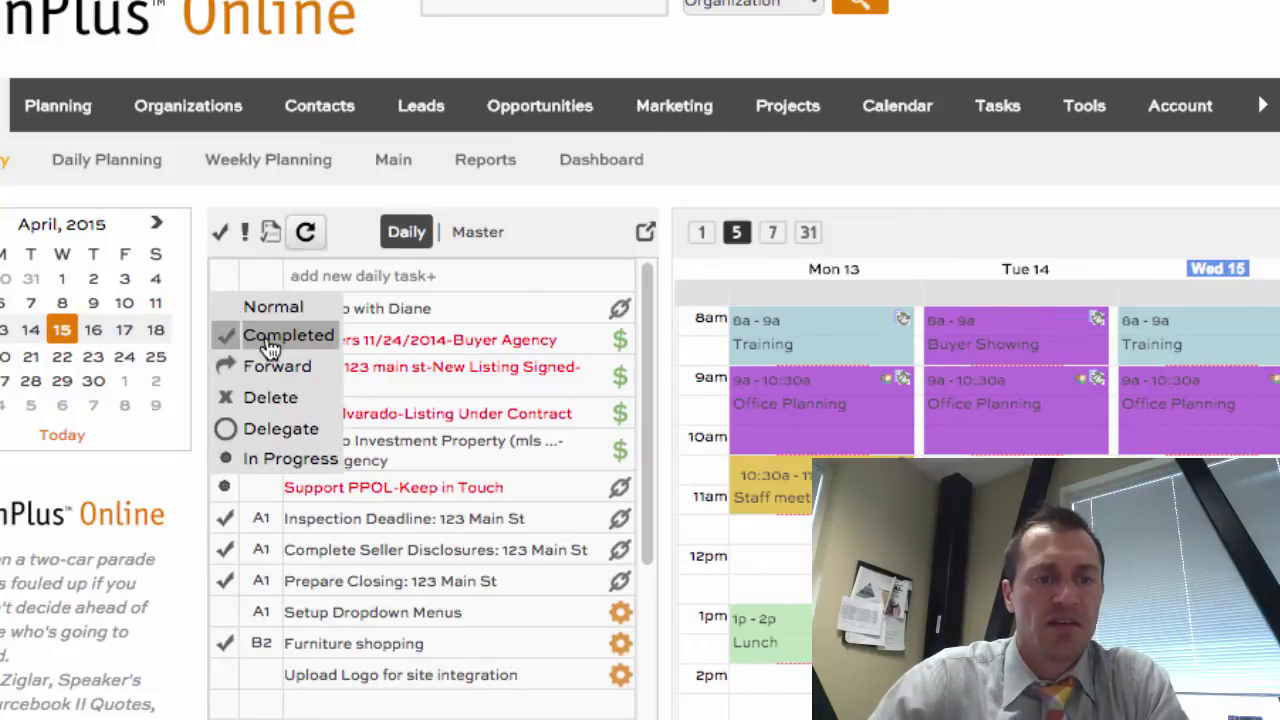
pyautogui.click(270, 340)
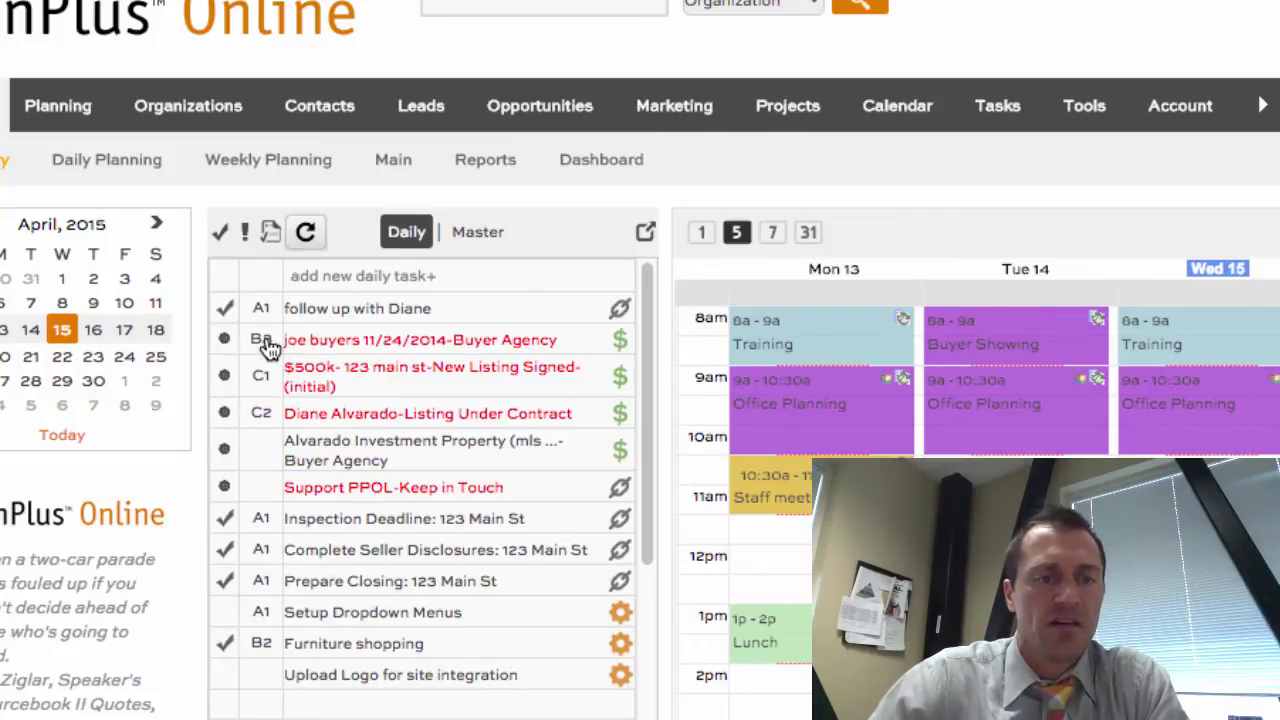
pyautogui.click(620, 309)
pyautogui.click(775, 366)
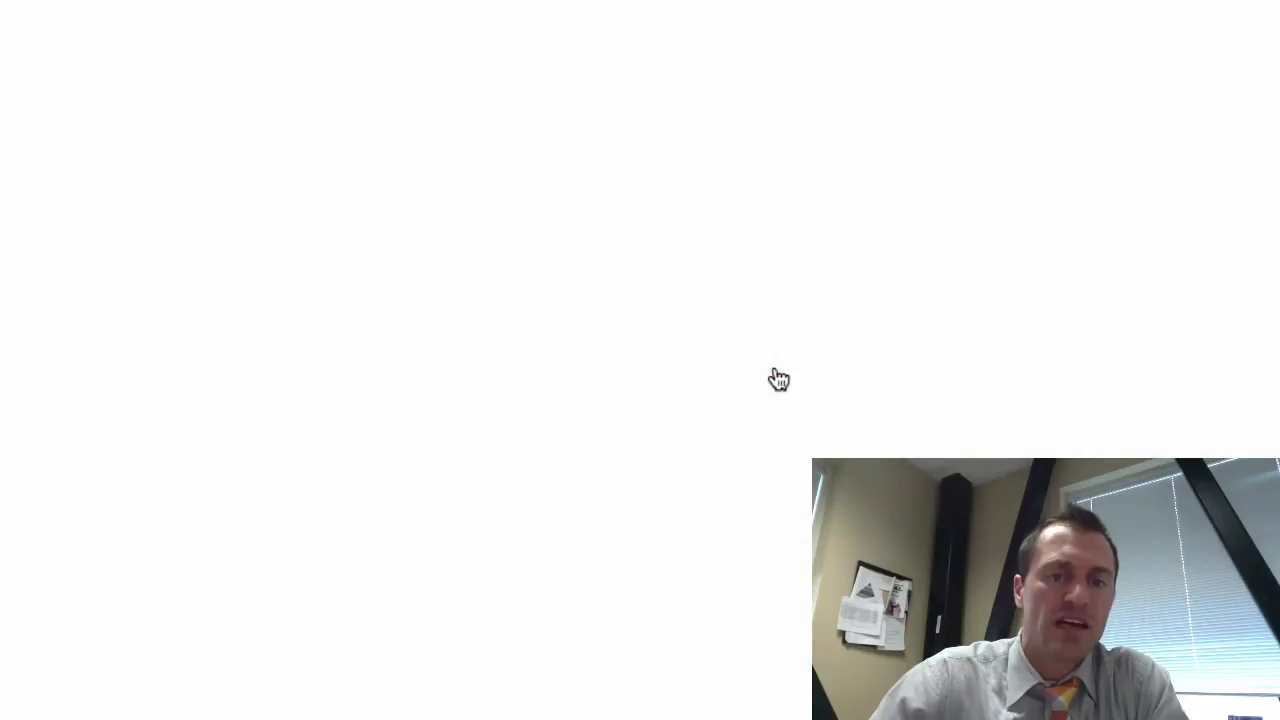
# Scroll the contact's History to check the completed task and new appointment.
pyautogui.scroll(-8, 557, 643)
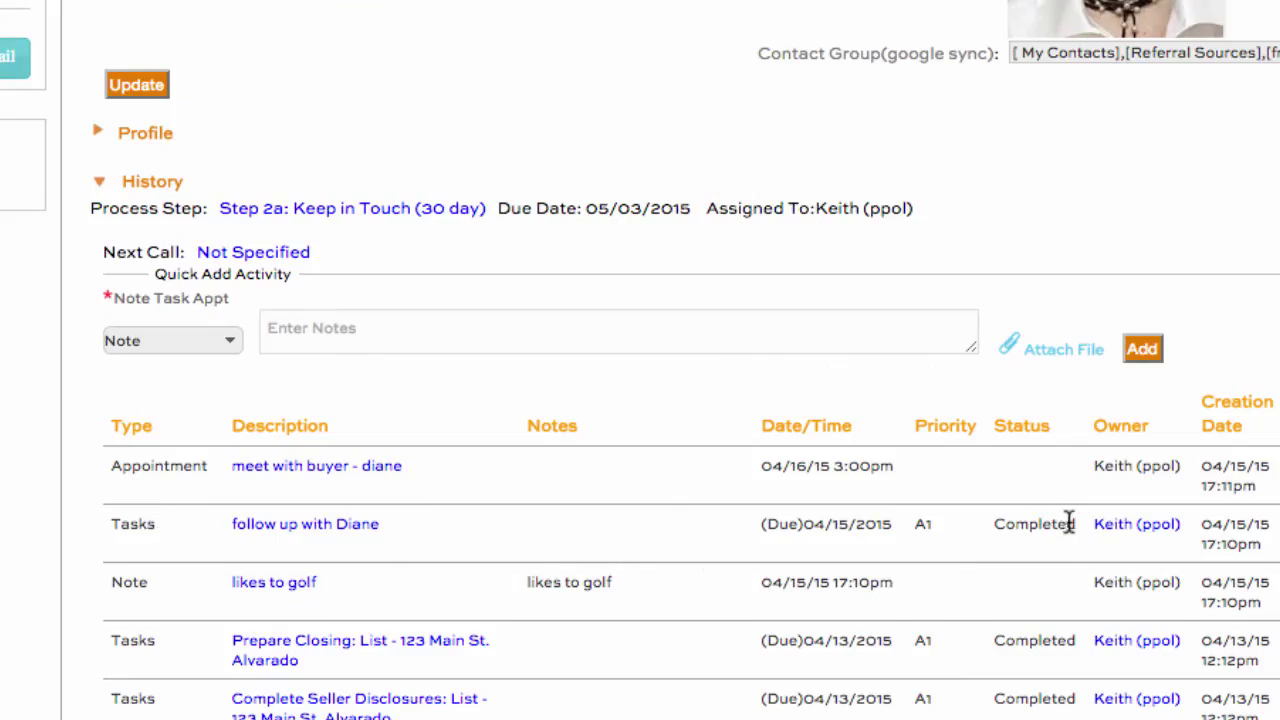
pyautogui.scroll(10, 1053, 541)
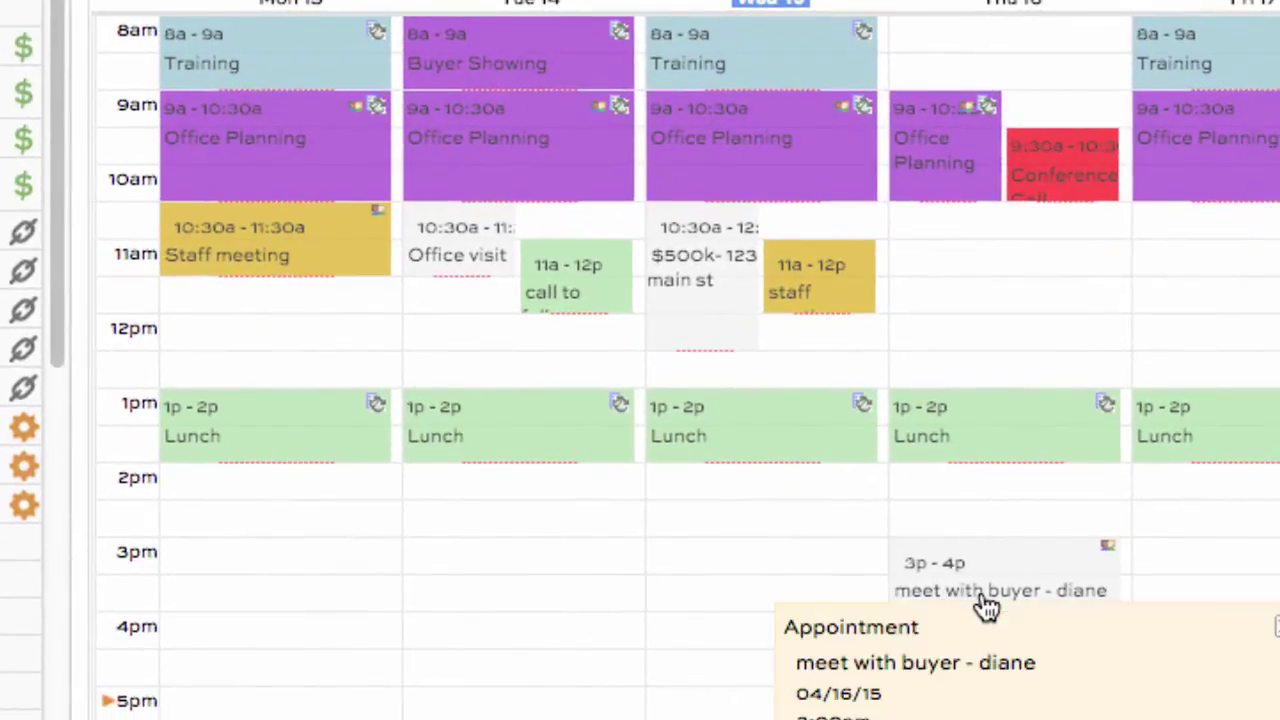
# Open the Thu 16 3 PM appointment and follow its References link to the contact's record.
pyautogui.click(966, 596)
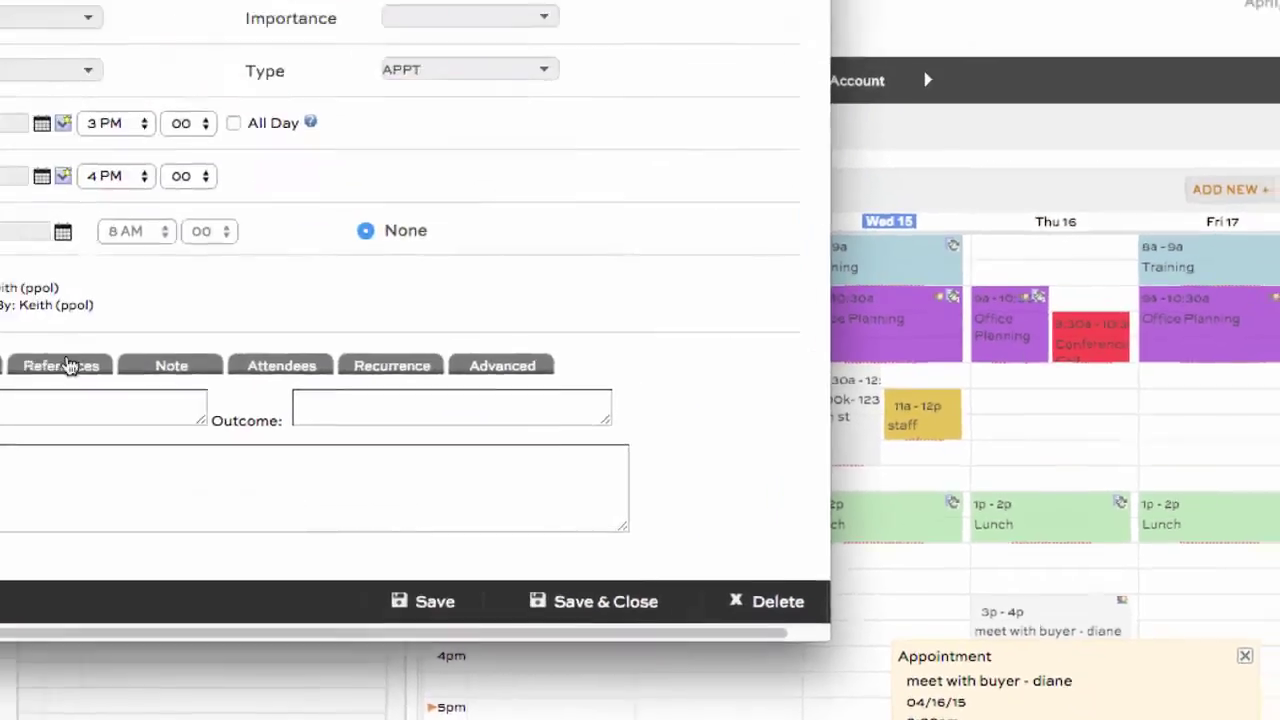
pyautogui.click(248, 425)
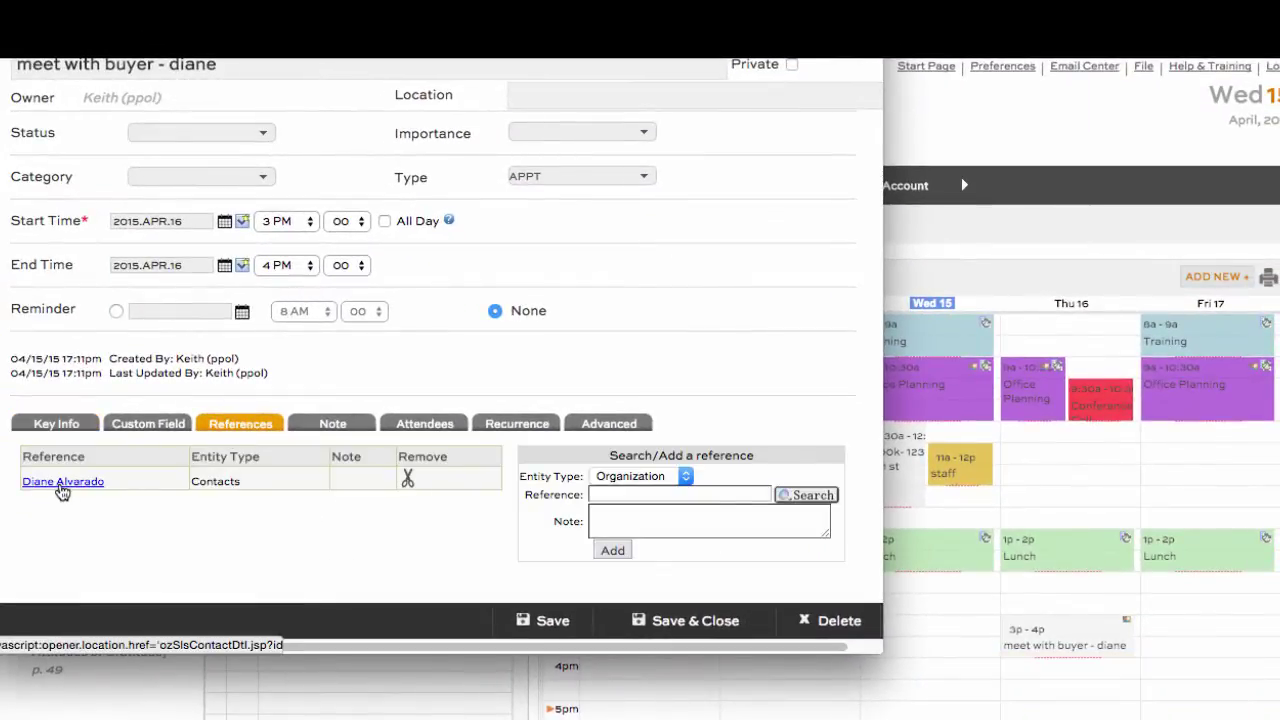
pyautogui.click(82, 484)
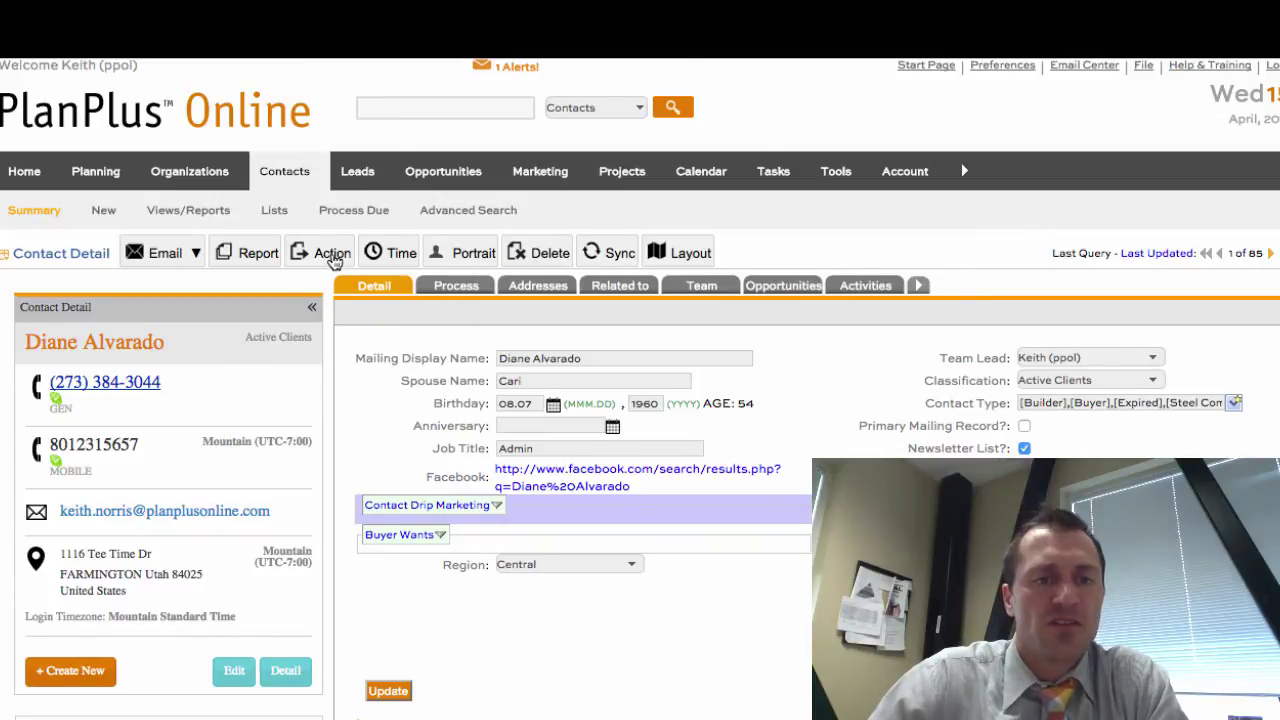
pyautogui.click(333, 256)
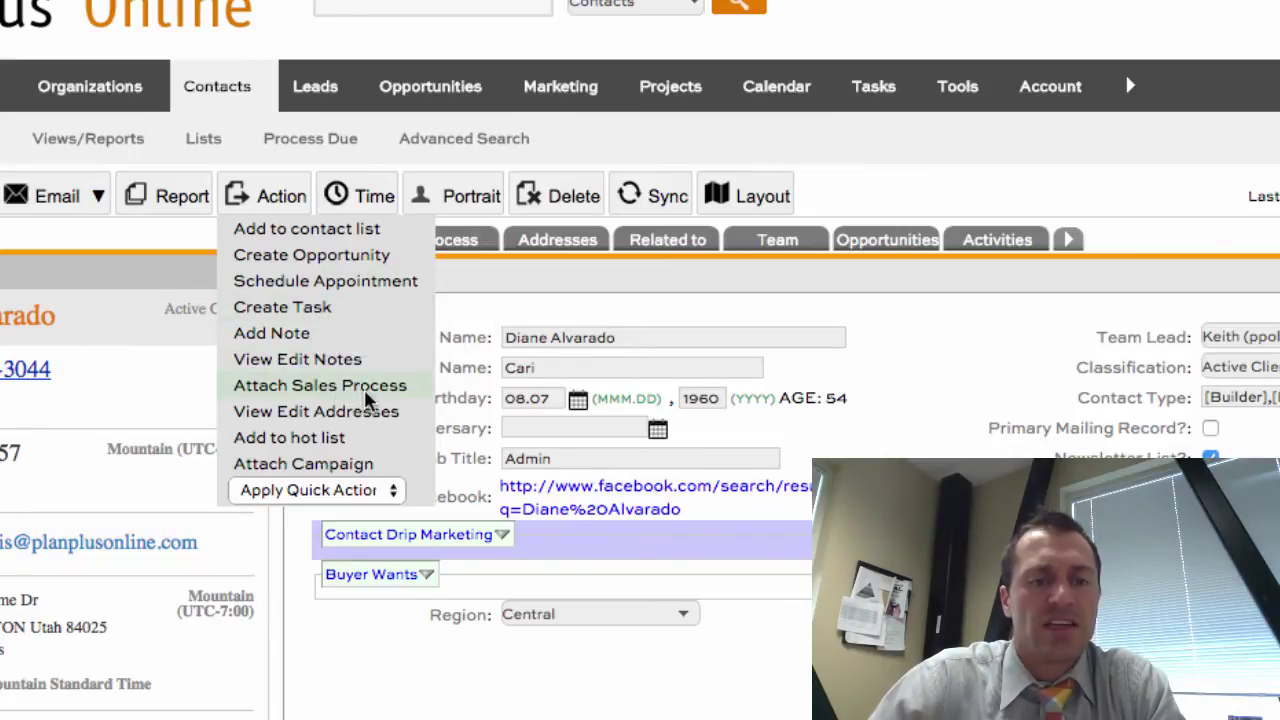
pyautogui.click(463, 318)
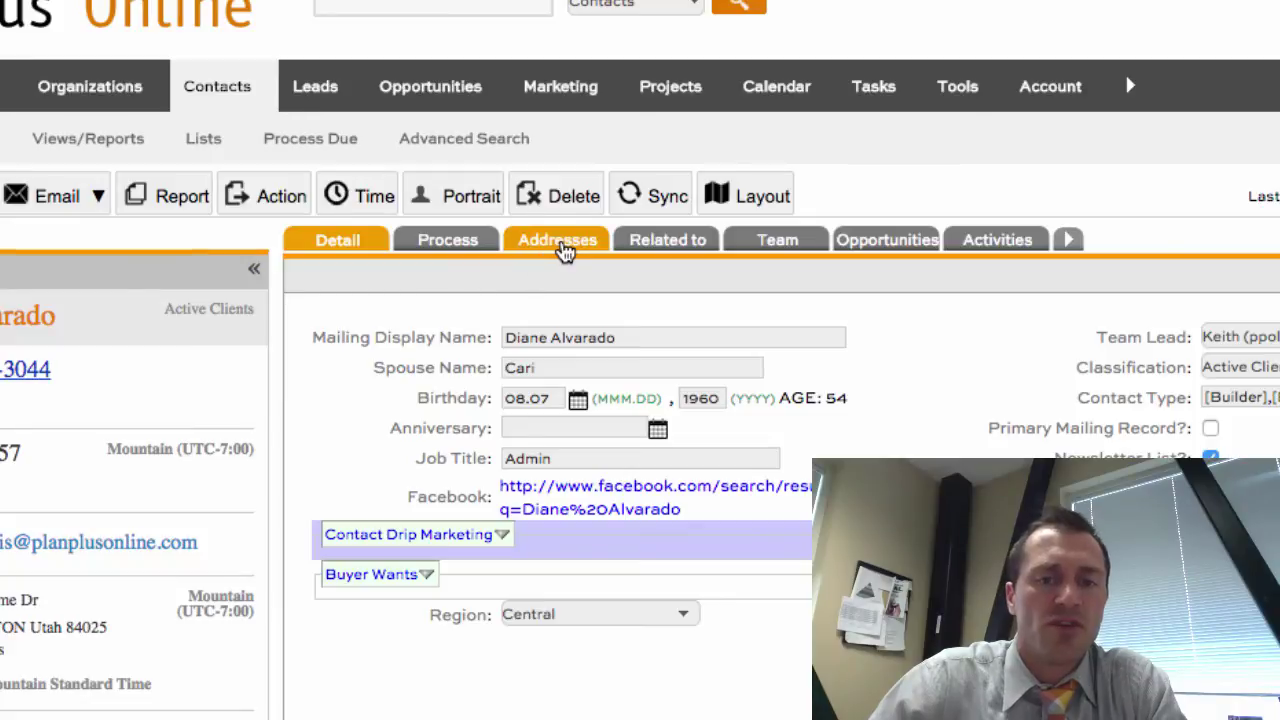
pyautogui.click(777, 250)
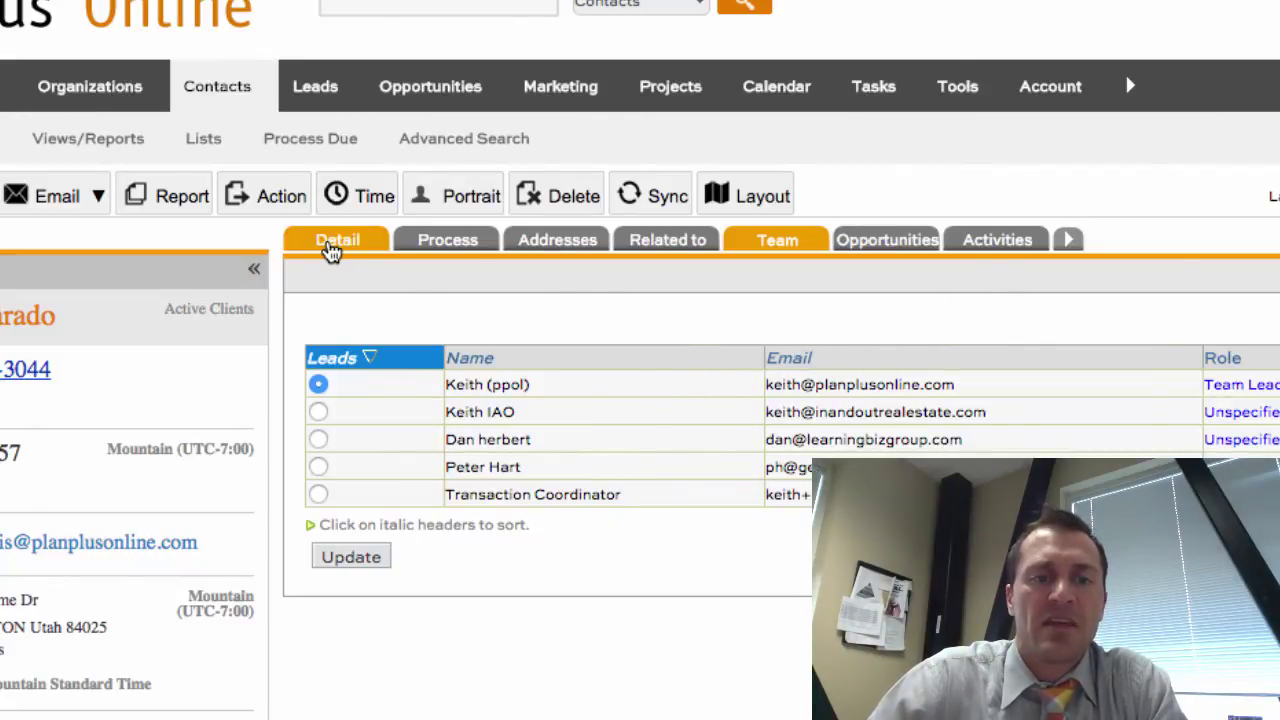
pyautogui.click(335, 243)
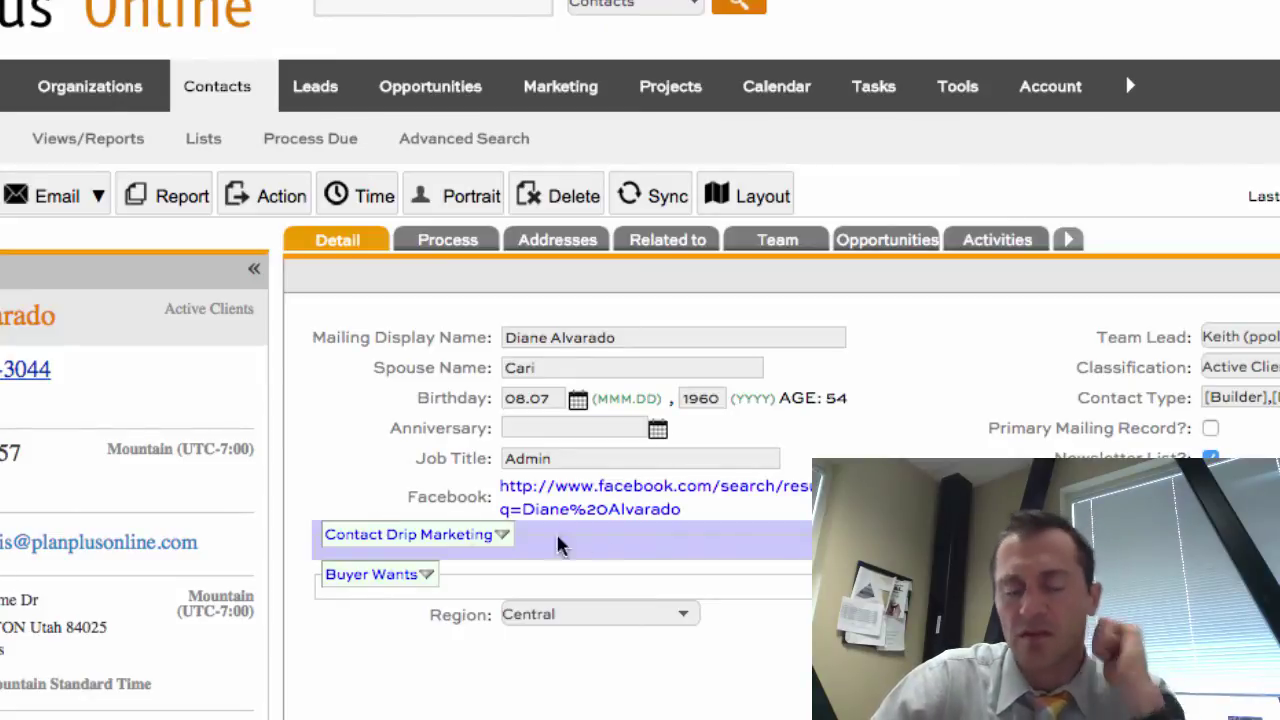
pyautogui.scroll(-5, 490, 660)
pyautogui.scroll(5, 495, 690)
pyautogui.click(1013, 248)
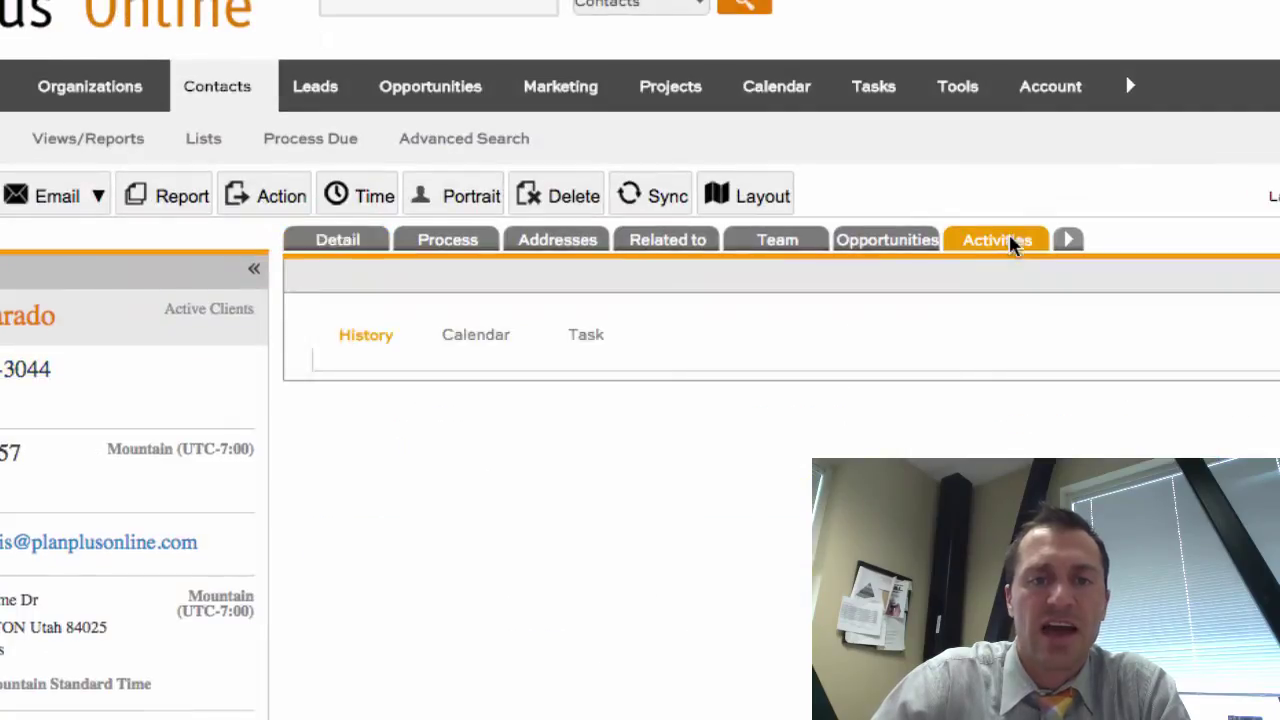
pyautogui.click(470, 345)
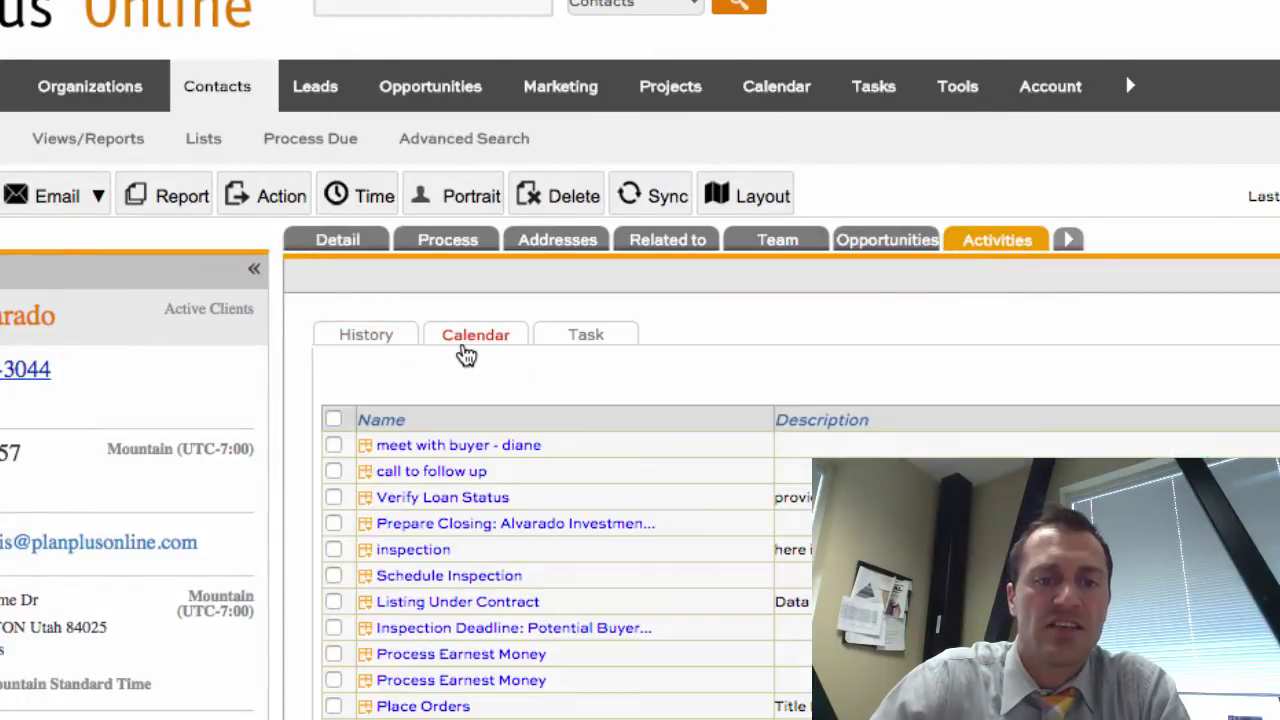
pyautogui.click(586, 340)
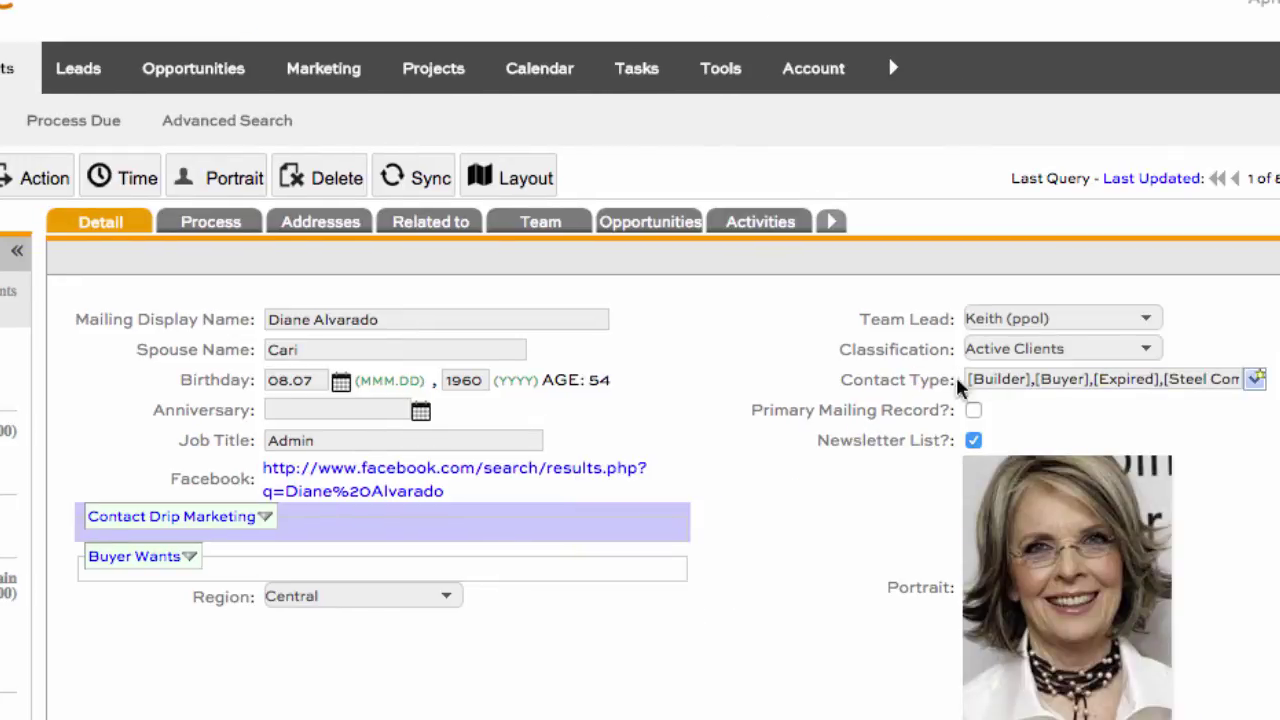
# Check that the contact's type includes Steel Company, then switch to the Marketing area.
pyautogui.click(1070, 392)
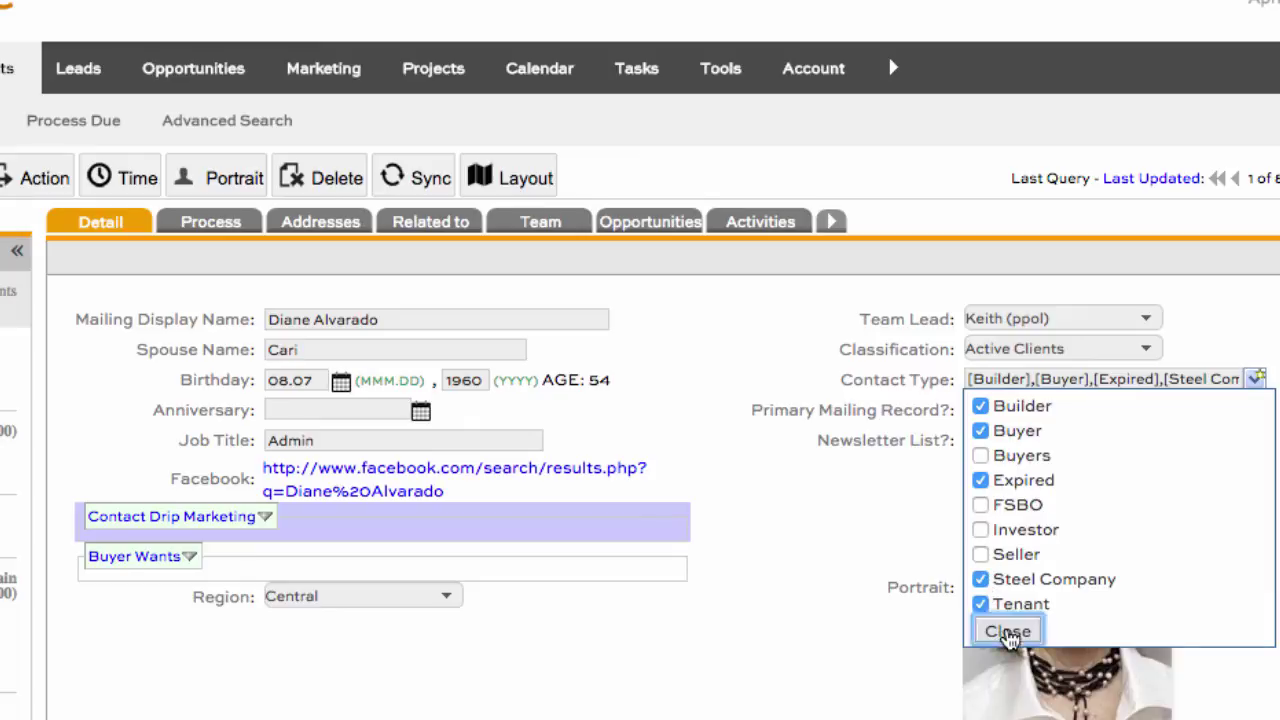
pyautogui.click(1005, 631)
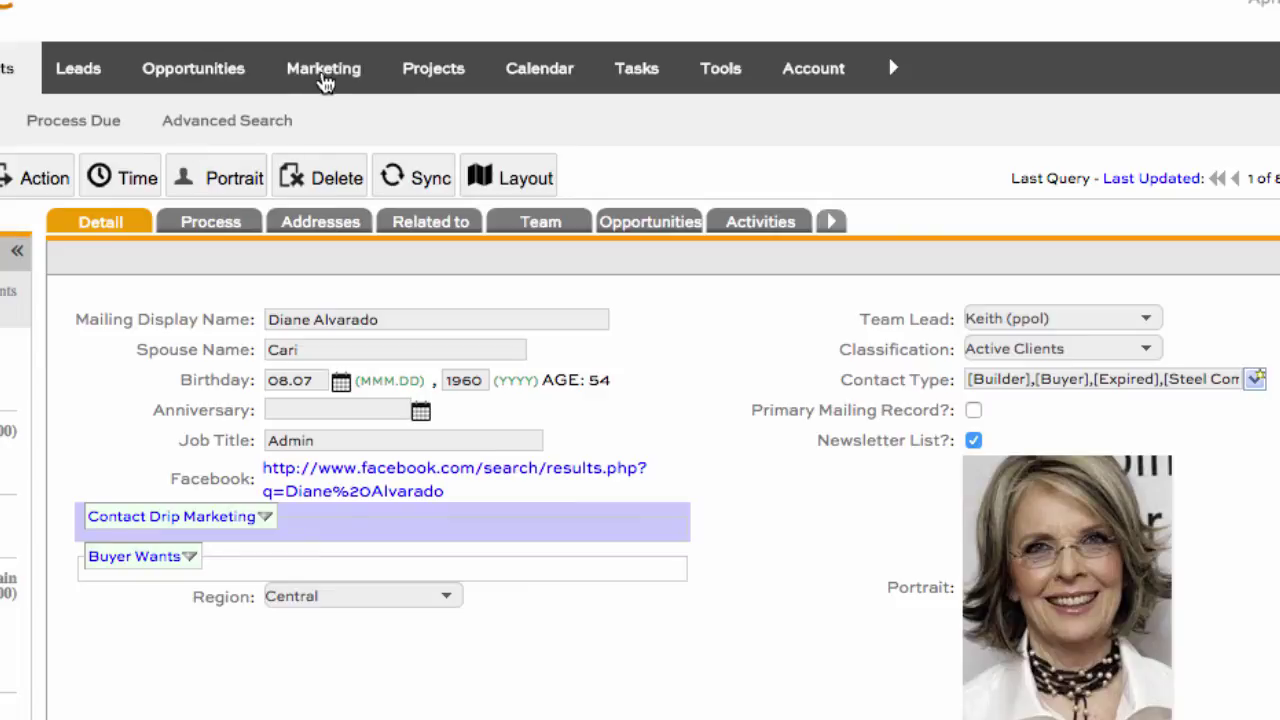
pyautogui.click(323, 84)
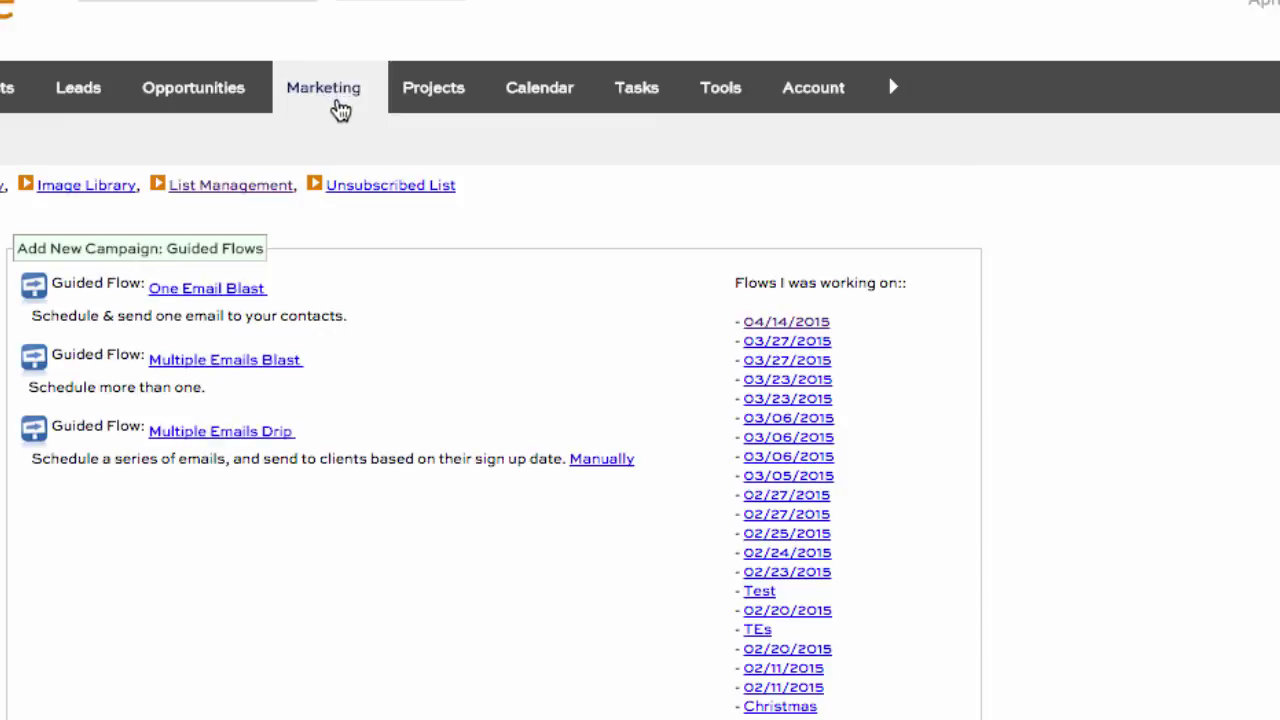
# Open the Steel Companies audience list and review its Contact Type query results.
pyautogui.click(233, 188)
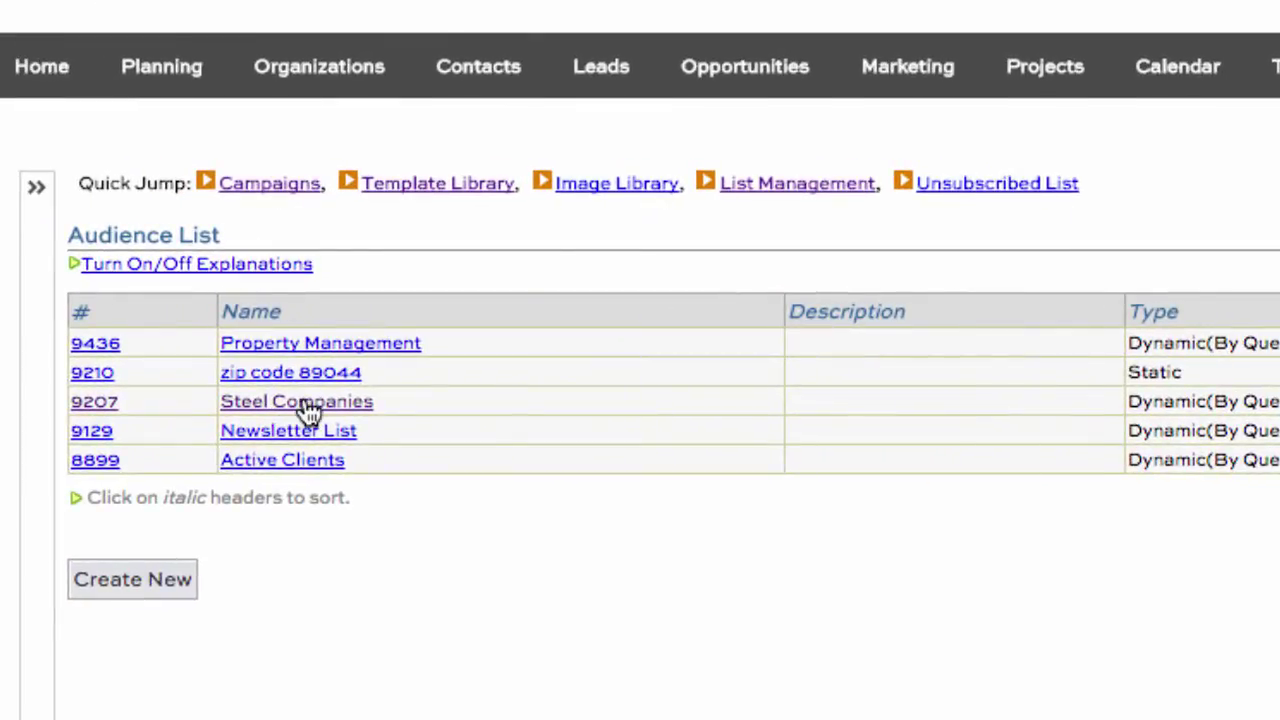
pyautogui.click(310, 410)
pyautogui.scroll(-5, 771, 603)
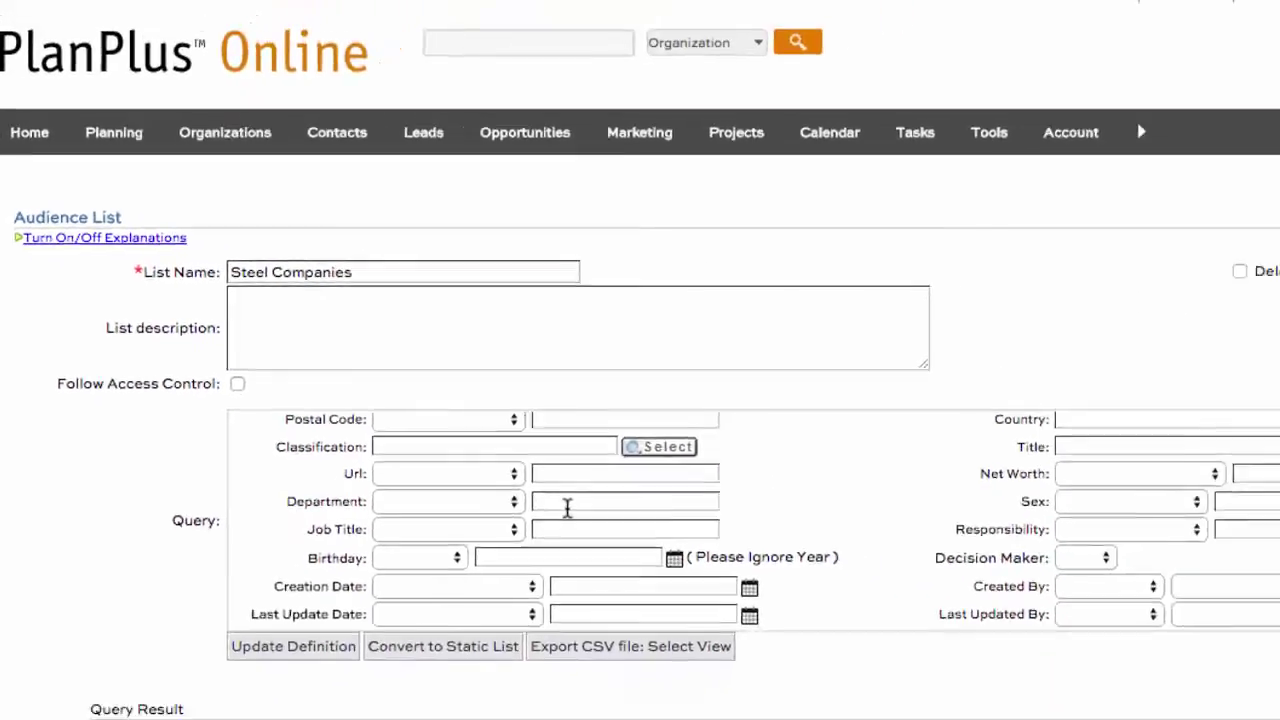
pyautogui.scroll(-5, 567, 508)
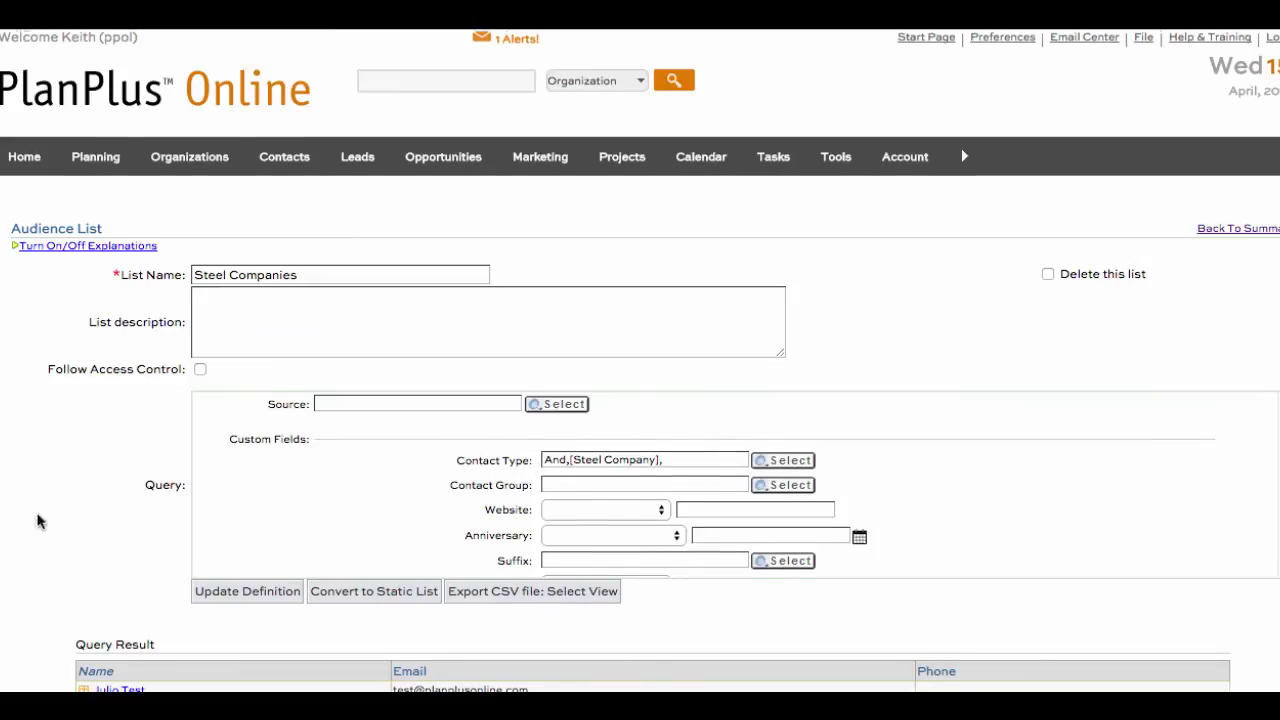
pyautogui.scroll(-1, 100, 515)
pyautogui.scroll(1, 170, 568)
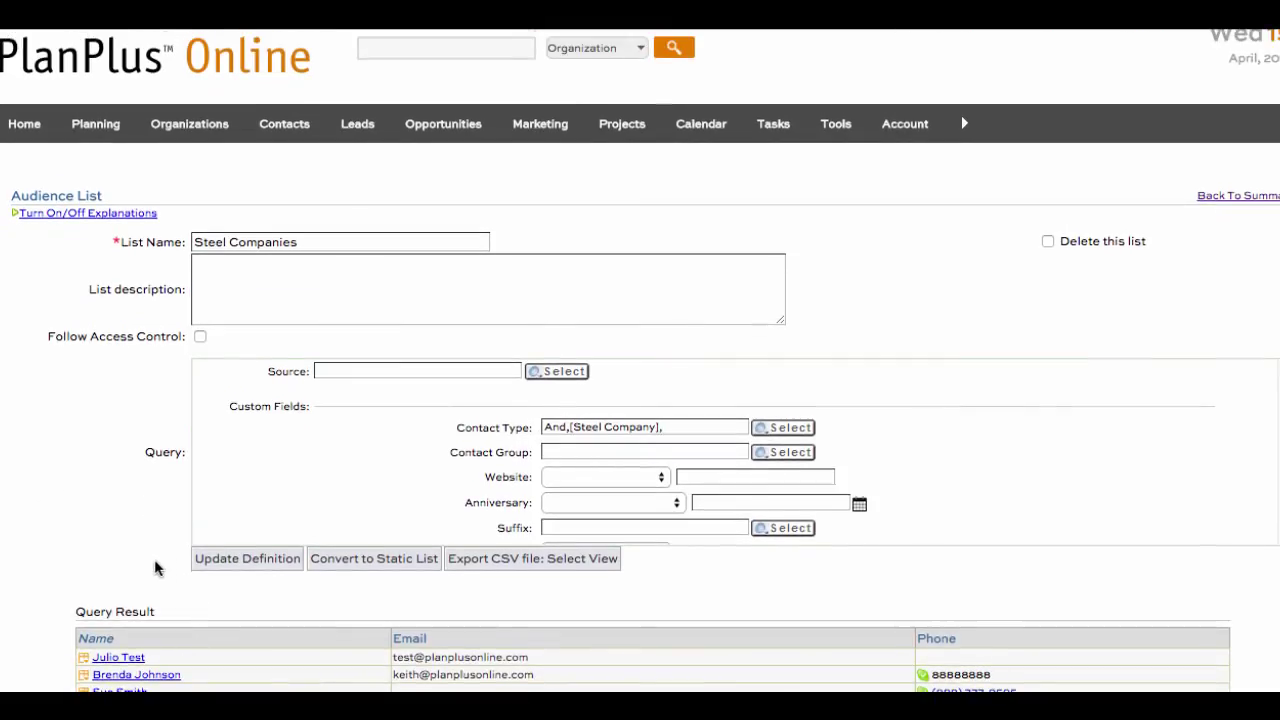